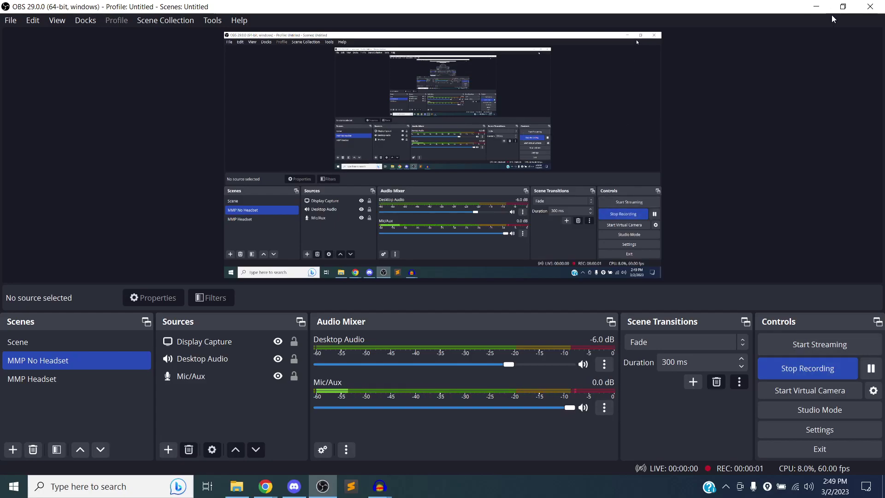
Step: Stream the Audio - Google Slides window live to the class Discord voice call
click(816, 7)
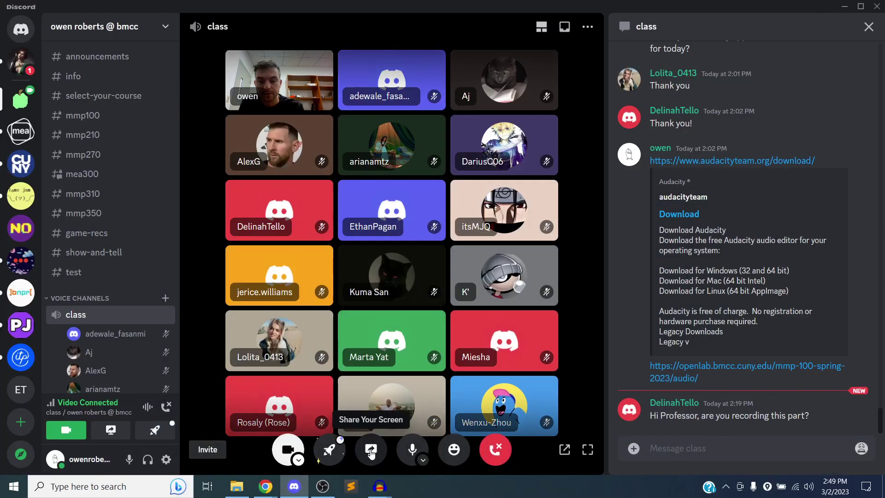
click(372, 452)
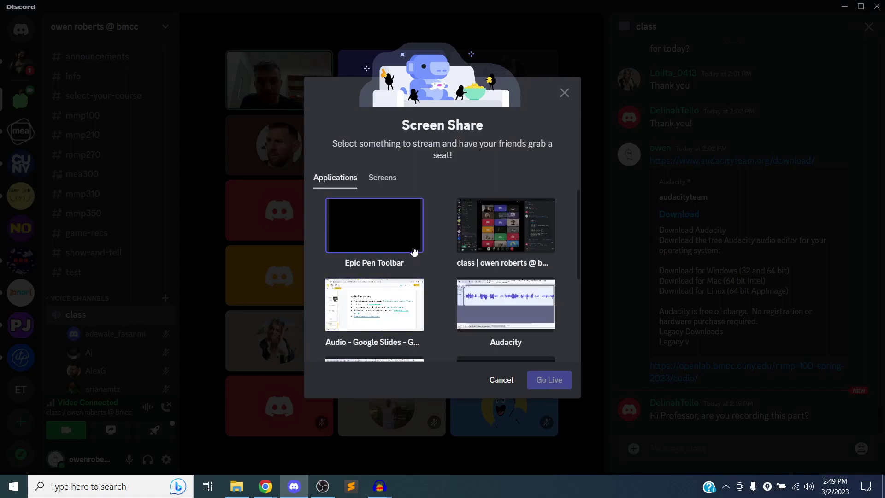
click(381, 297)
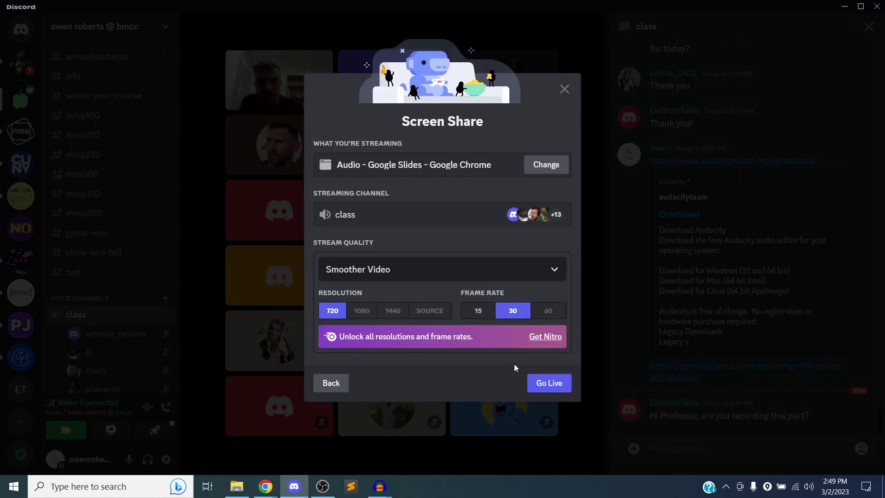
click(547, 383)
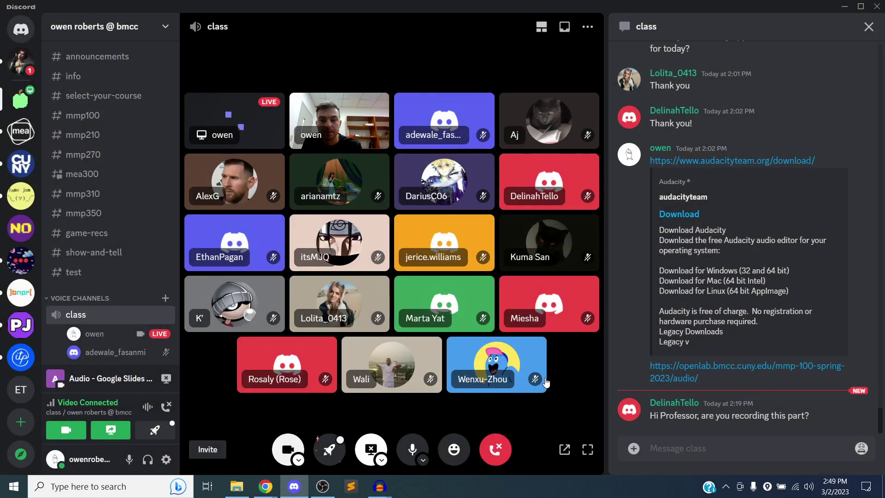
click(329, 488)
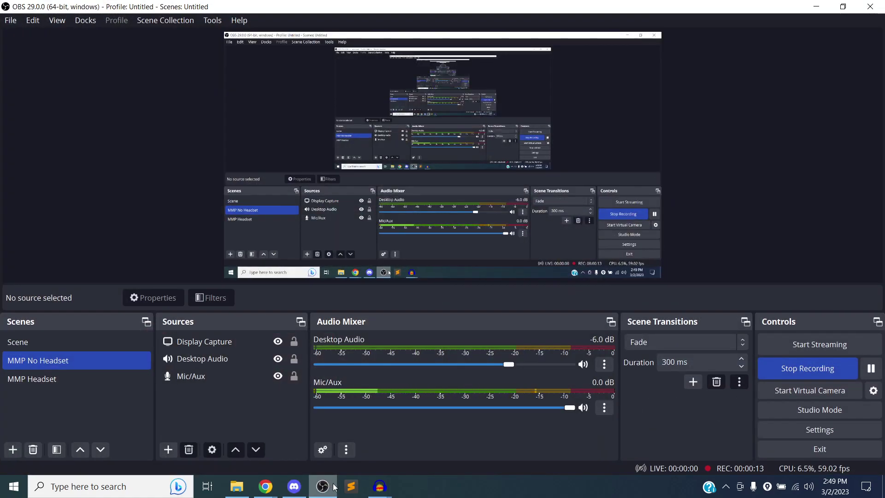
click(294, 487)
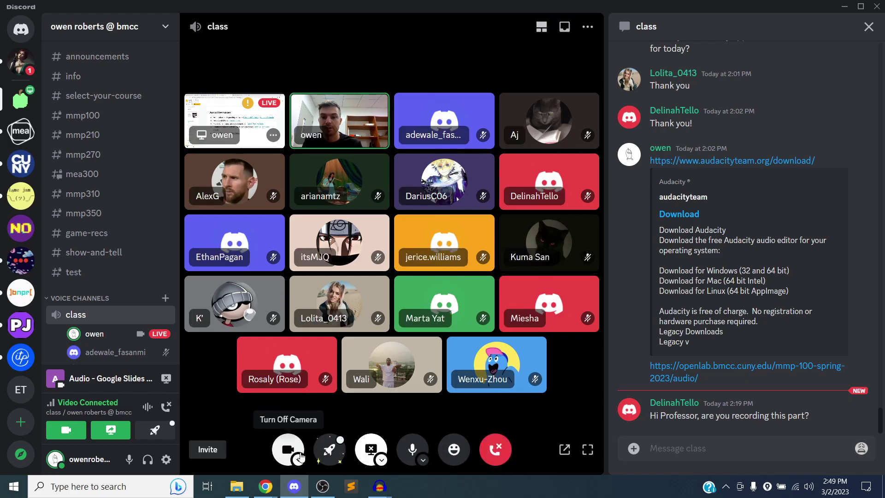
Step: Open the Freesound.org link on the Audio Resources slide in a new tab
mouse_move(266, 481)
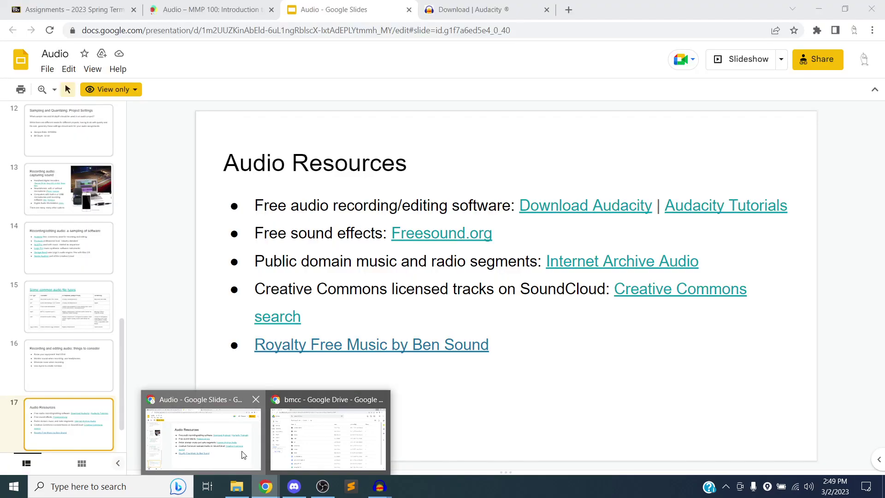
click(241, 451)
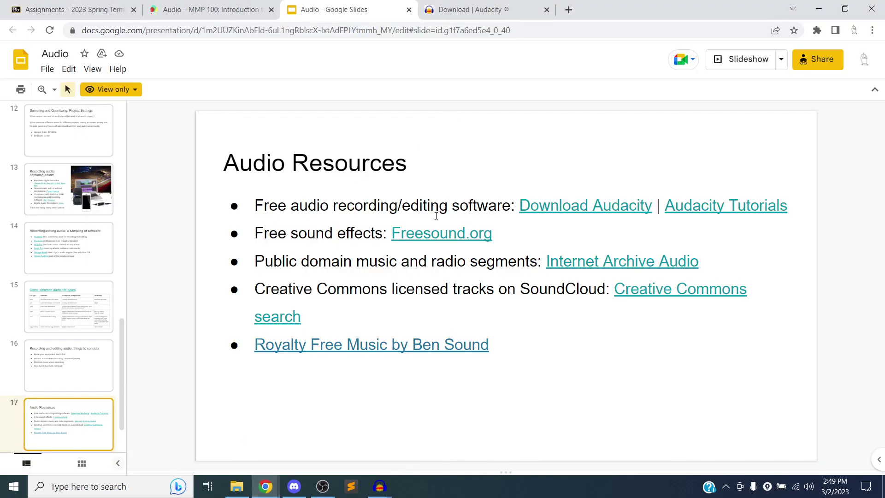
click(432, 236)
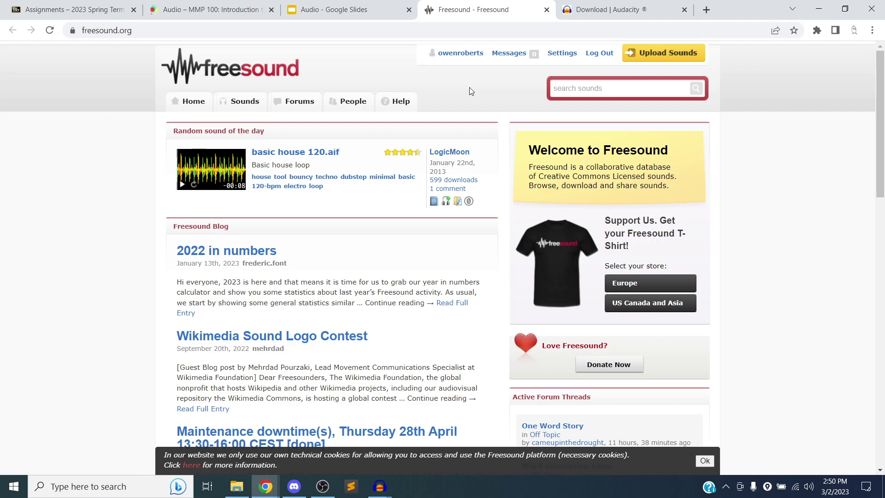
Step: Search Freesound for 'school' and scroll through the 5073 results
click(579, 85)
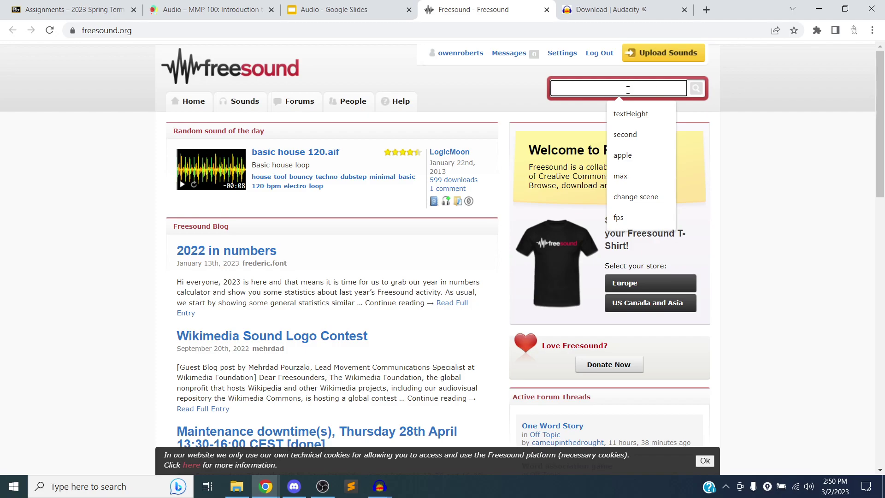
click(772, 55)
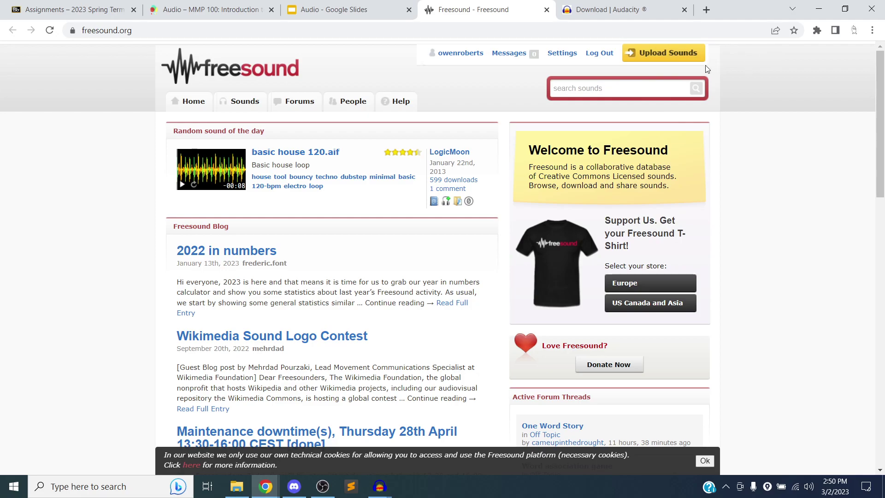
click(644, 88)
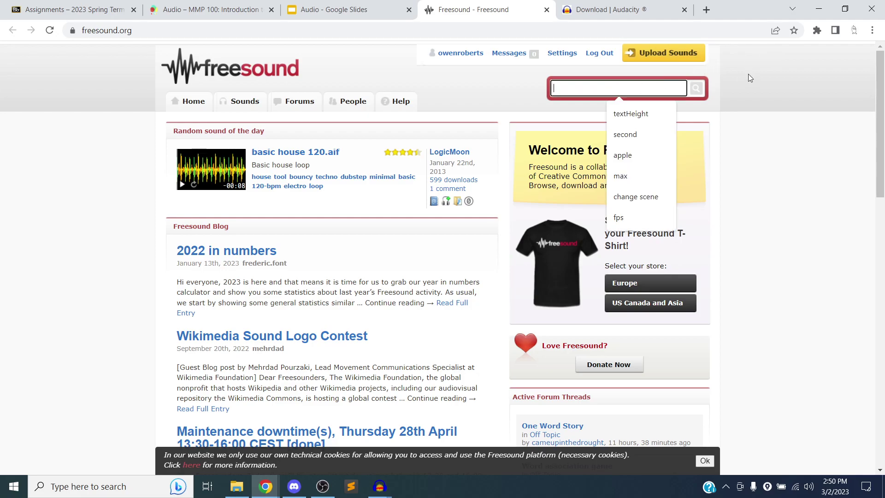
text(school)
key(Return)
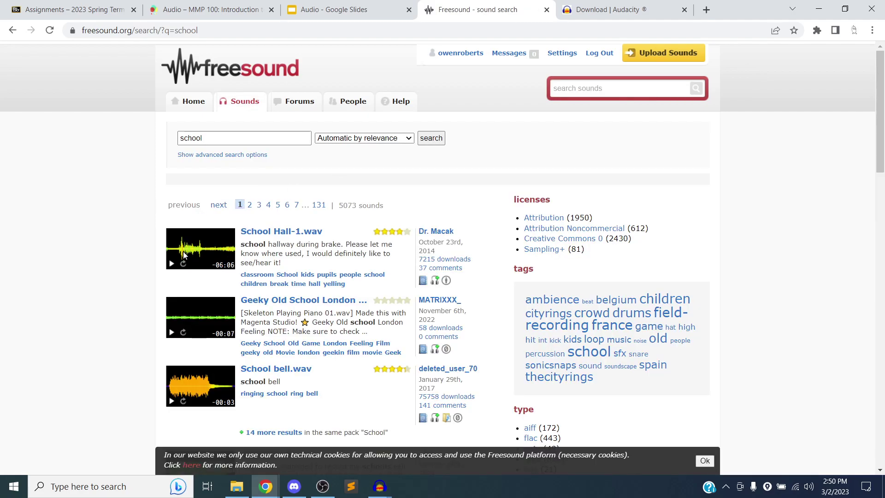
scroll(183, 250, down, 3)
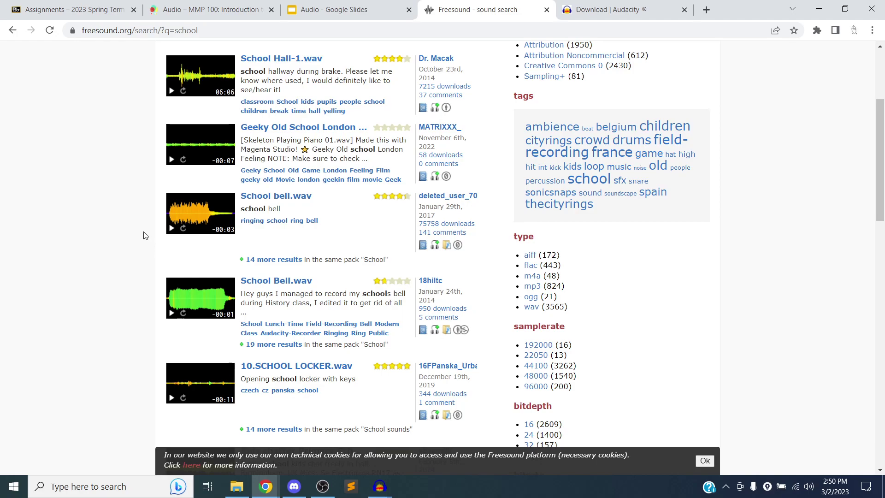
scroll(145, 236, down, 4)
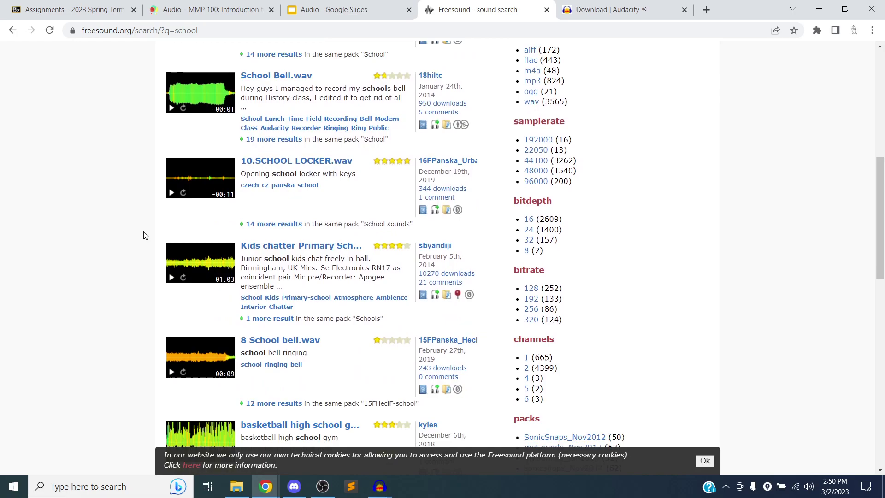
scroll(146, 236, down, 3)
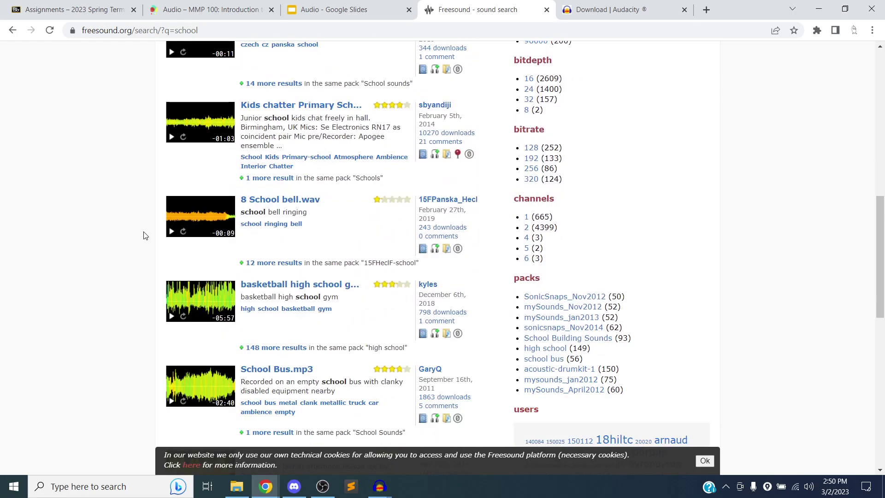
scroll(146, 233, up, 1)
scroll(145, 234, up, 8)
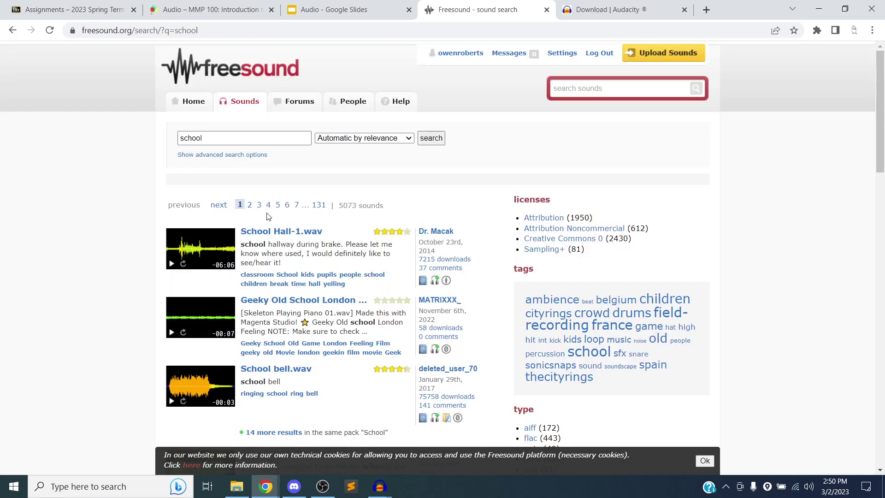
Step: Search Freesound for 'cafeteria'
click(593, 88)
click(590, 103)
click(578, 90)
text(caef)
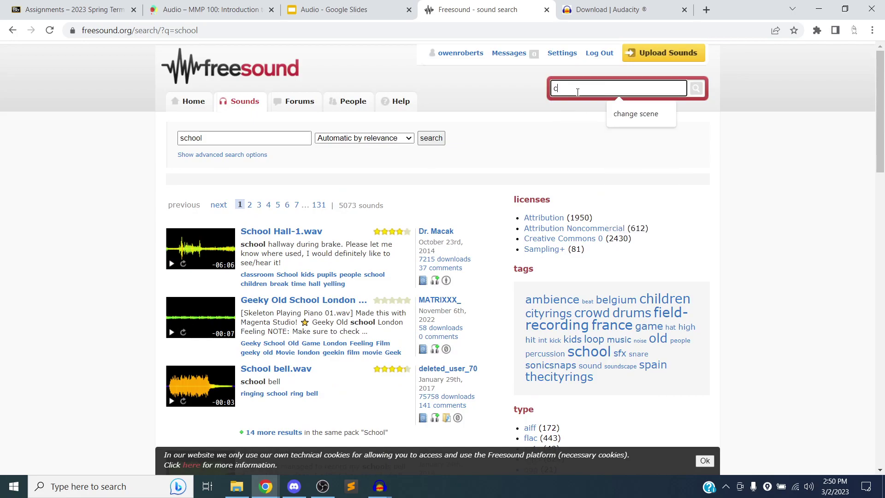
key(BackSpace)
key(BackSpace)
text(fetero)
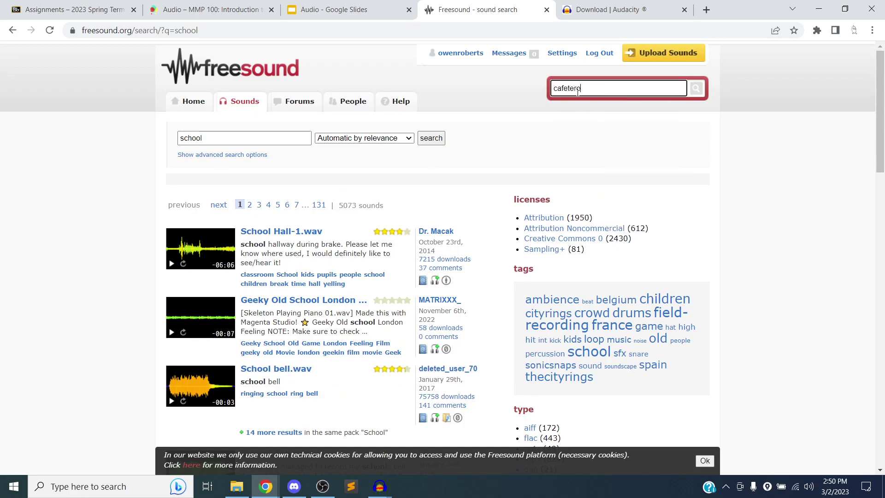
text(ia)
key(Return)
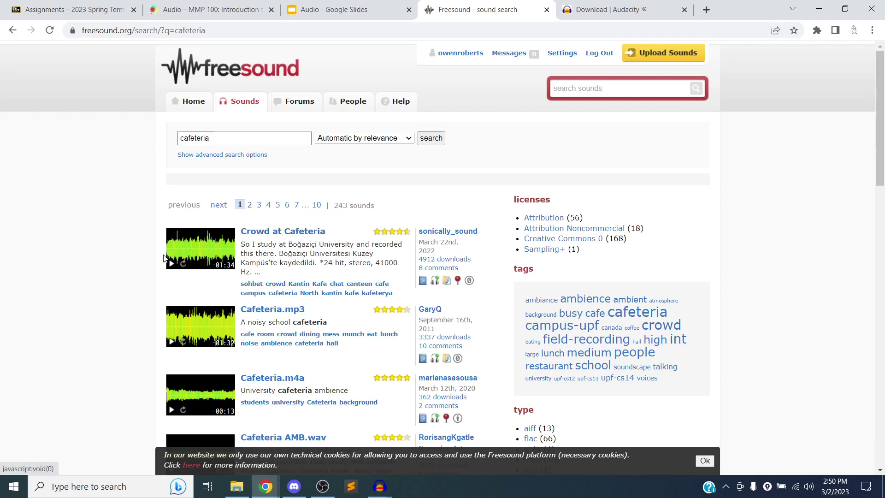
Step: Play and then stop the Crowd at Cafeteria preview in the 243 results
scroll(148, 235, down, 1)
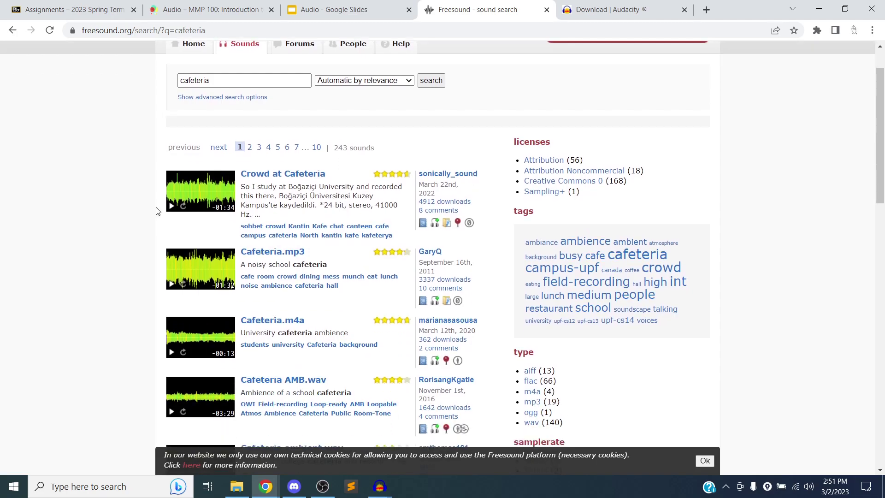
click(172, 206)
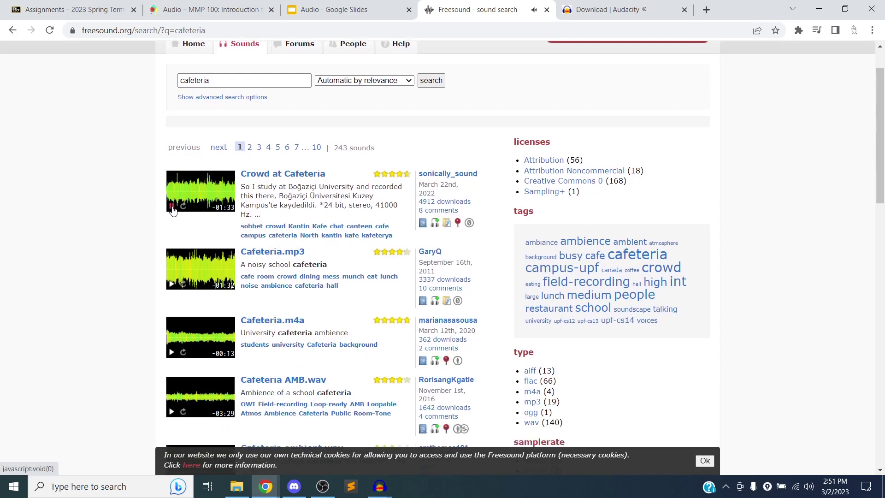
click(173, 208)
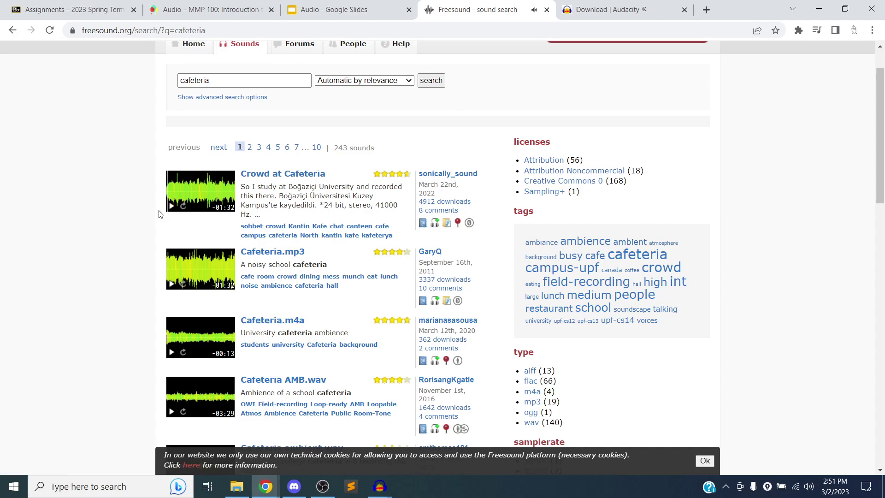
scroll(185, 215, down, 1)
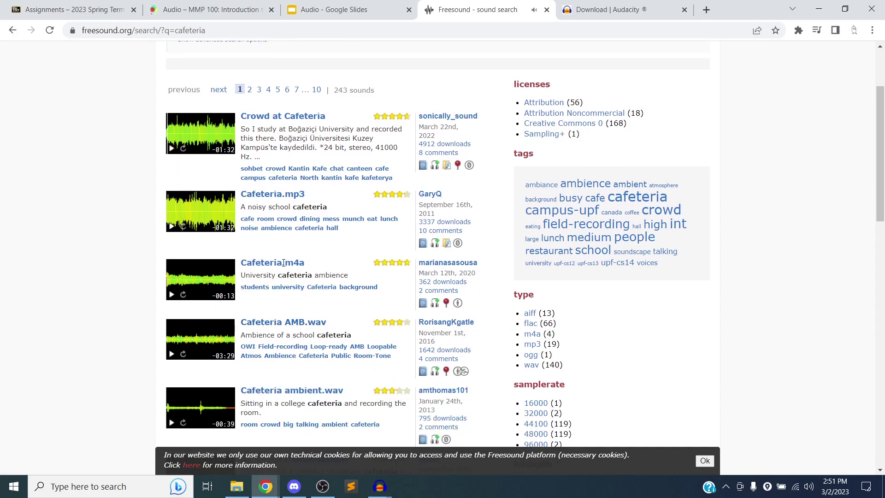
click(285, 121)
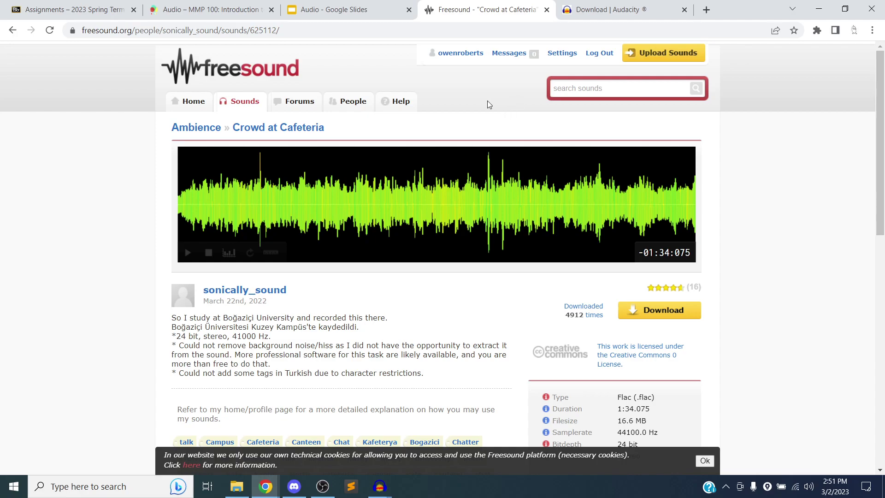
scroll(469, 87, down, 4)
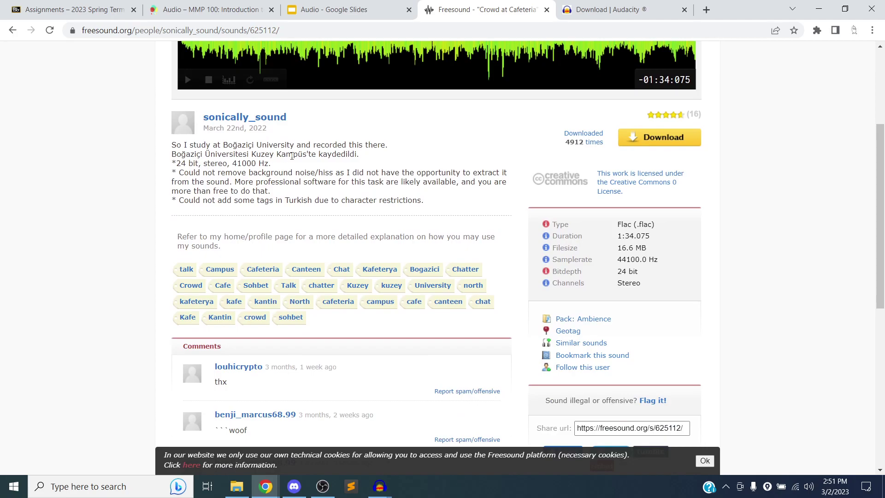
scroll(440, 166, down, 1)
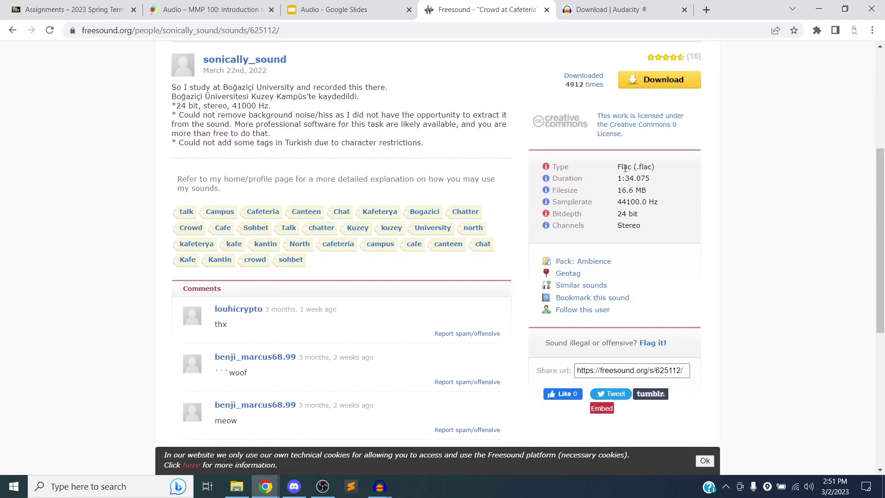
drag(619, 170, 658, 170)
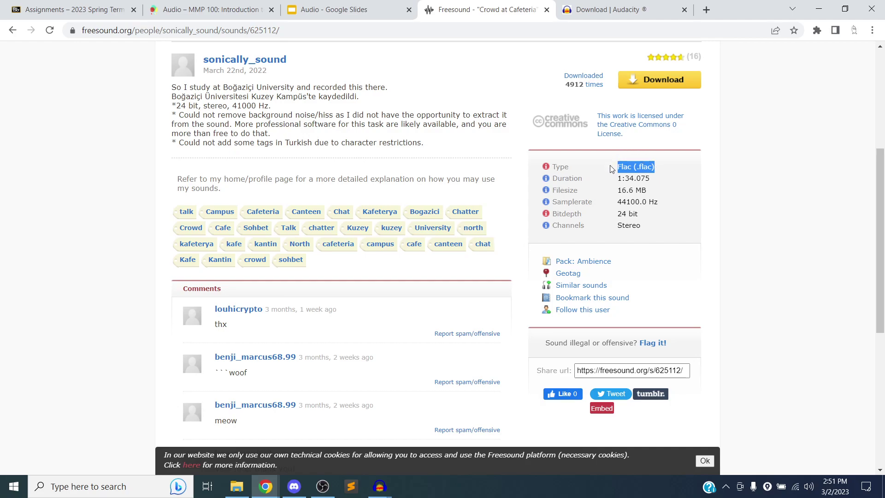
click(621, 175)
drag(621, 175, 653, 177)
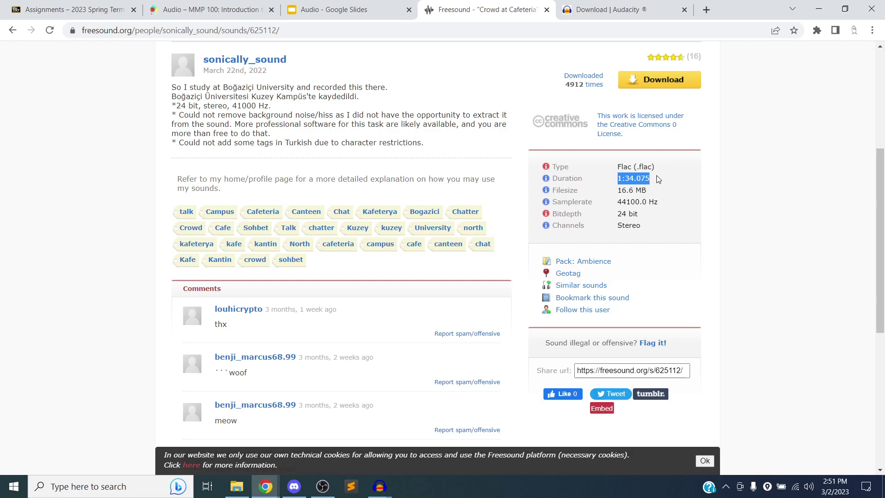
drag(578, 190, 650, 159)
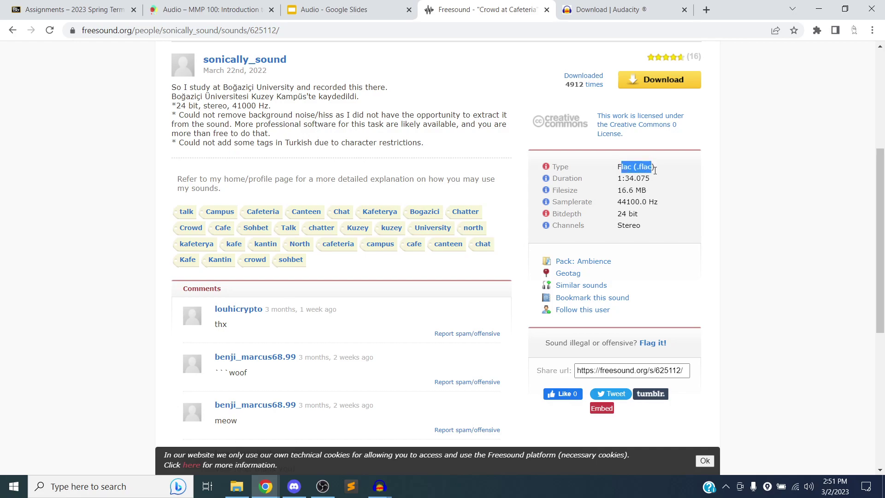
click(631, 191)
drag(617, 202, 641, 217)
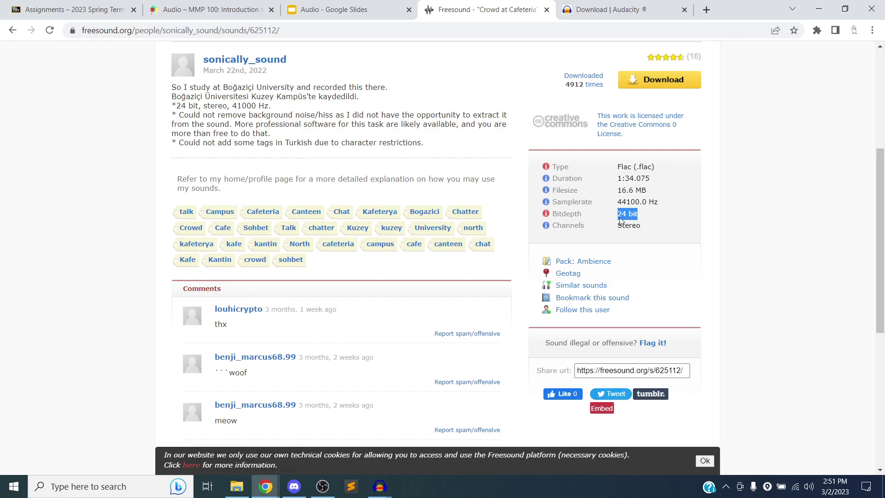
scroll(639, 189, down, 5)
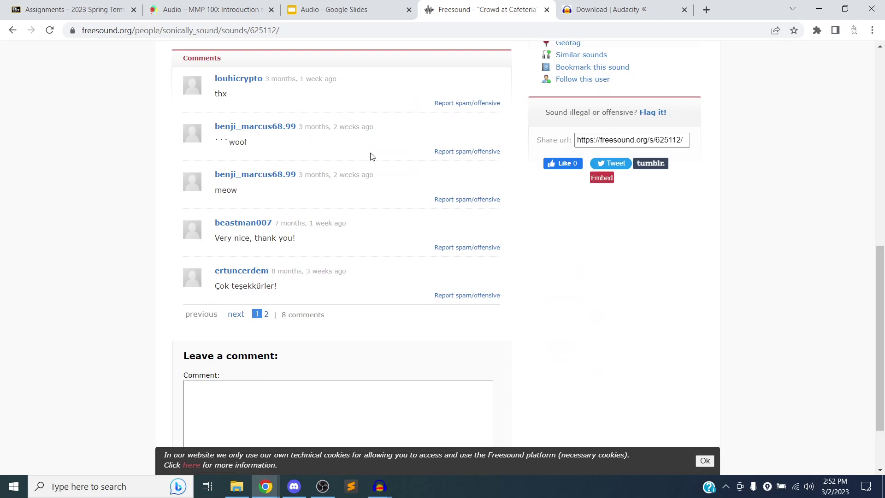
scroll(372, 157, up, 2)
scroll(337, 218, up, 5)
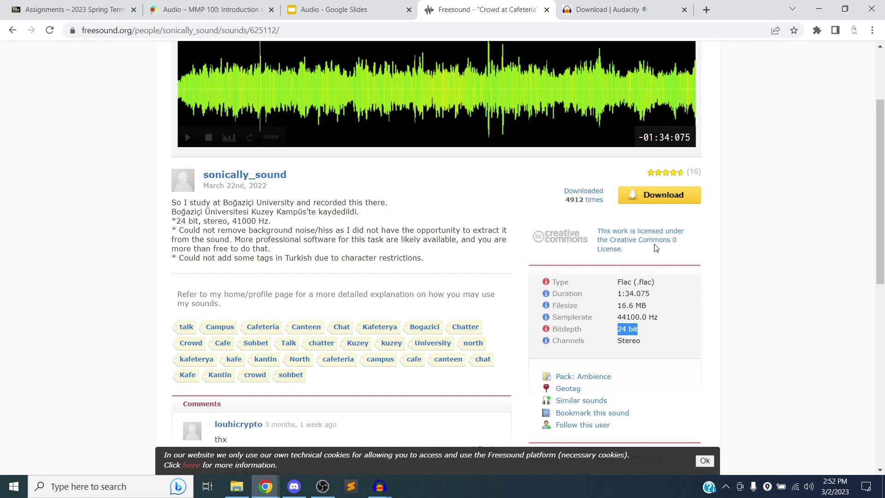
click(648, 243)
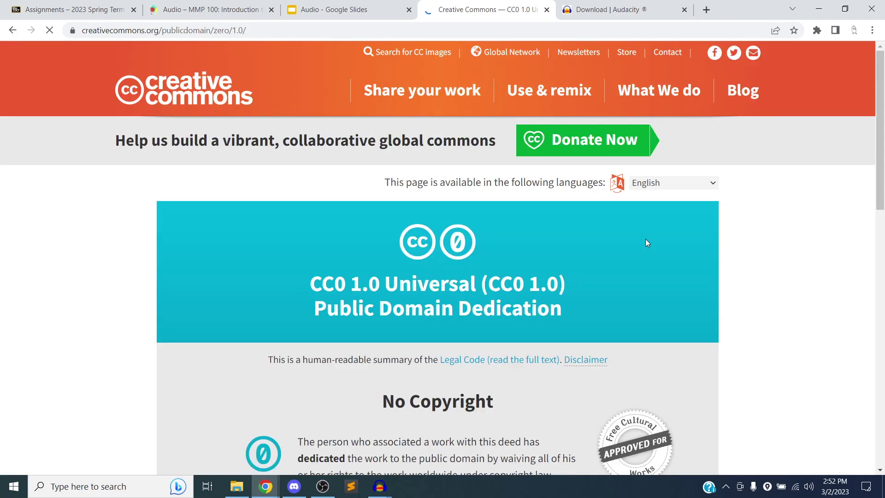
scroll(481, 265, down, 5)
scroll(481, 265, up, 3)
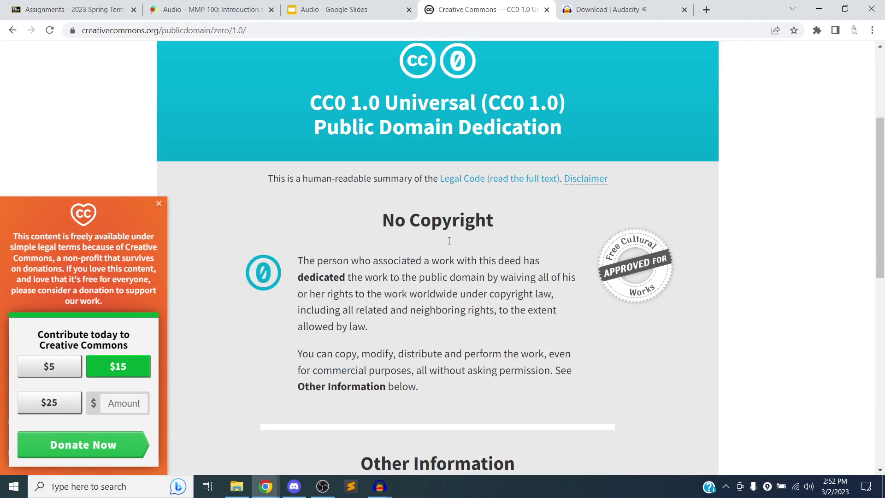
click(17, 30)
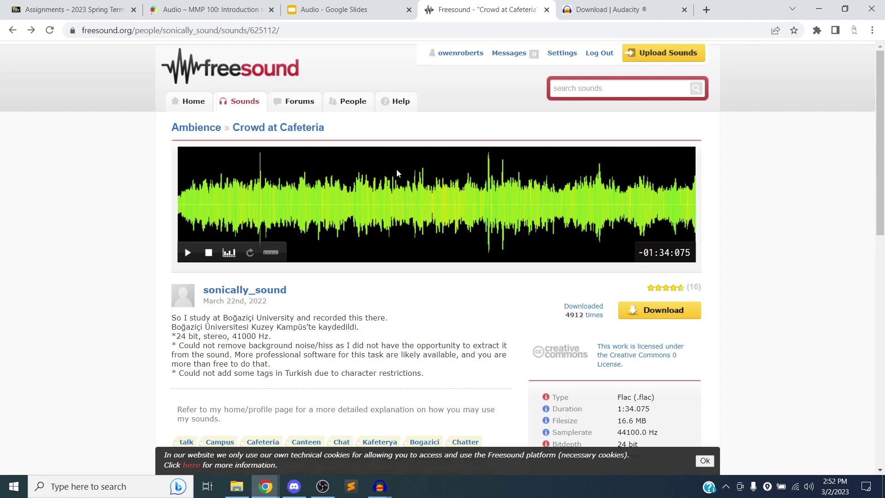
Step: Download the Crowd at Cafeteria FLAC file and copy its Freesound page address
click(704, 460)
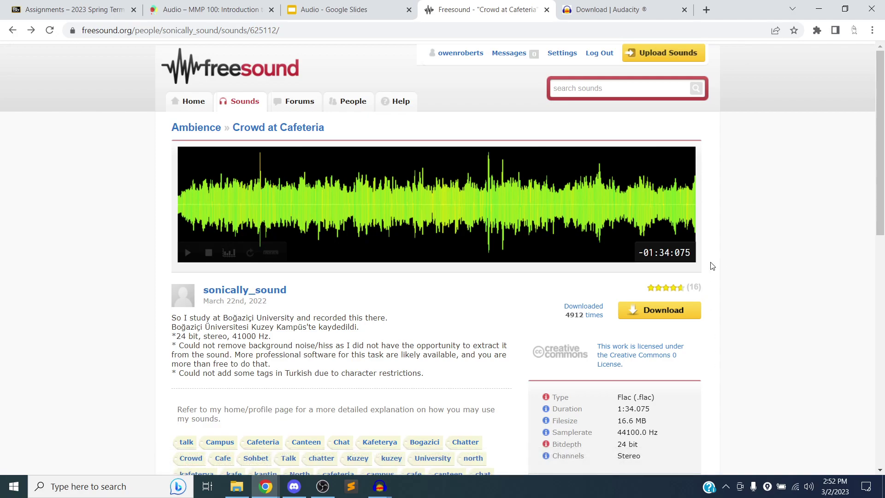
click(330, 30)
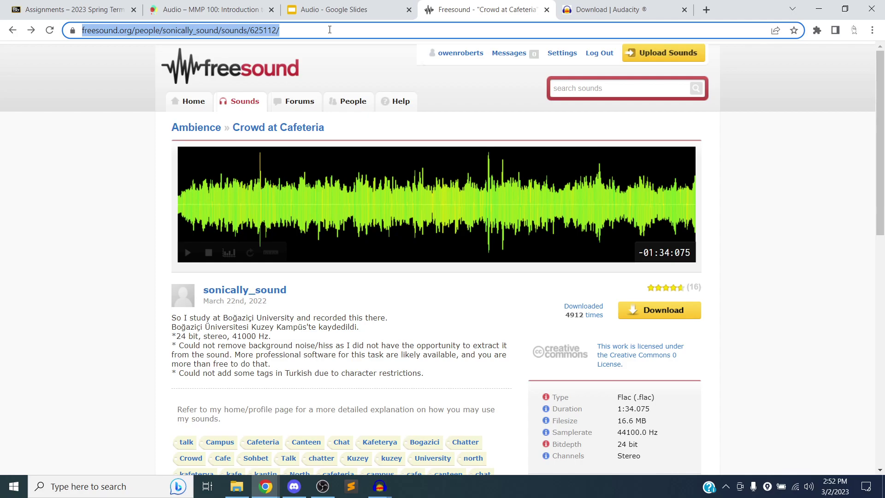
click(778, 180)
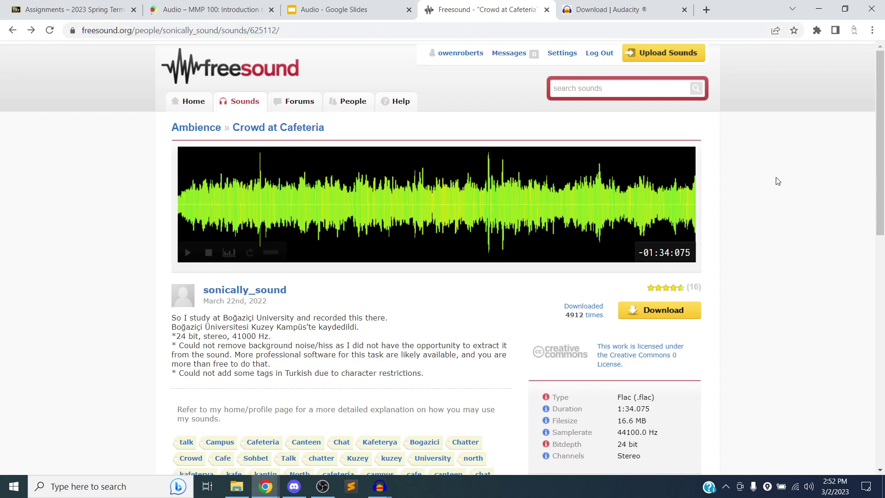
scroll(737, 179, down, 1)
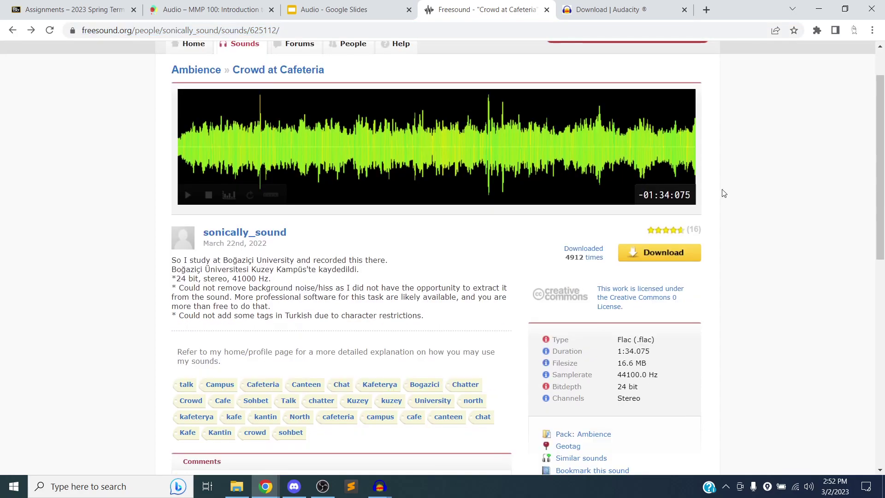
click(689, 251)
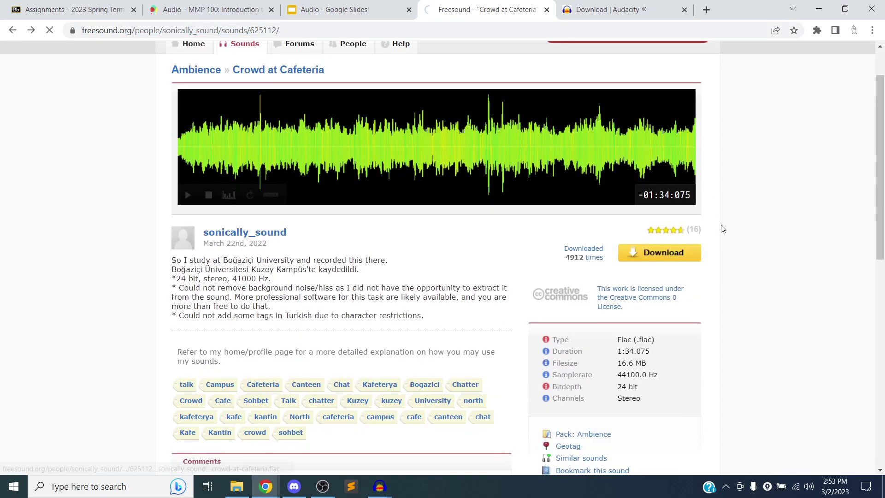
click(328, 35)
key(ctrl+c)
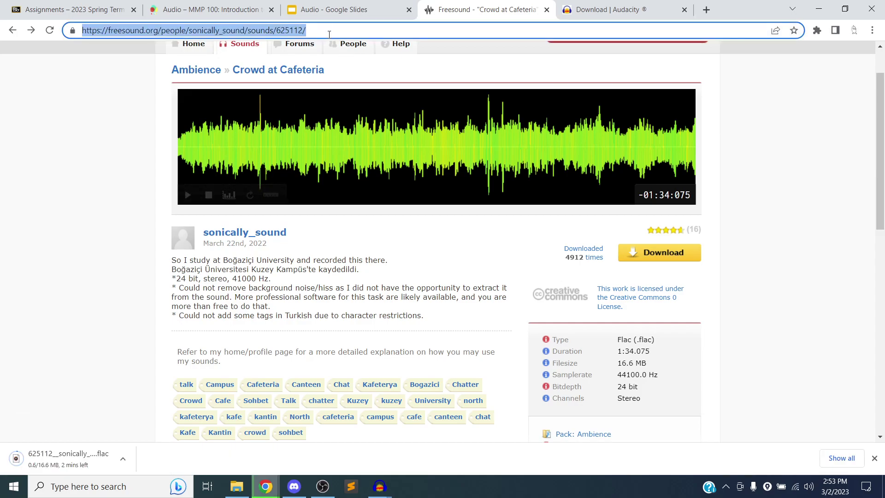
key(alt+Tab)
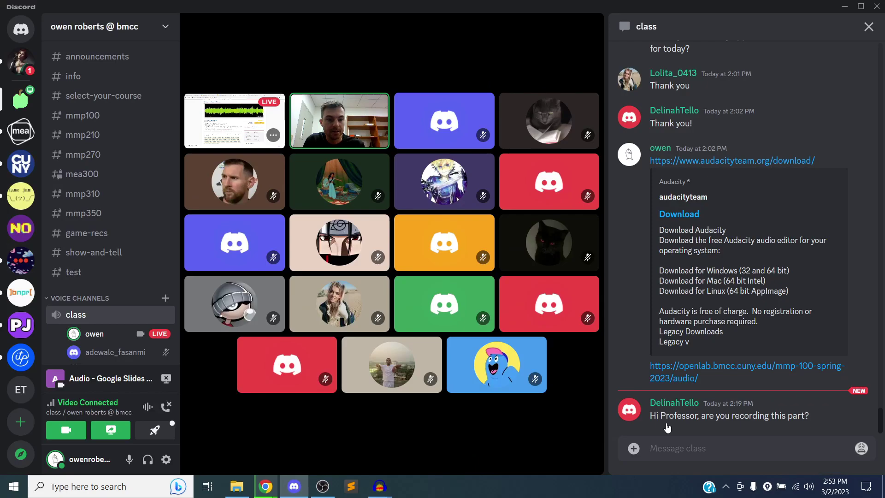
Step: Post the Crowd at Cafeteria Freesound link in the class Discord chat
key(ctrl+v)
key(Return)
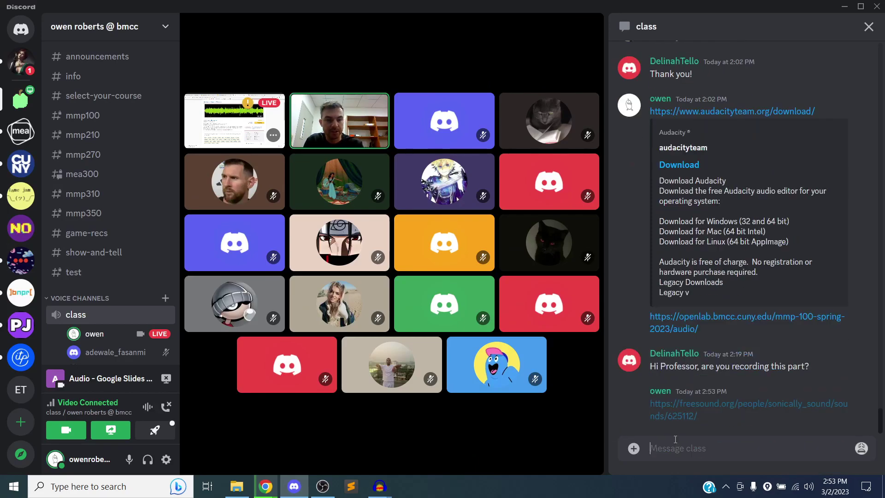
key(alt+Tab)
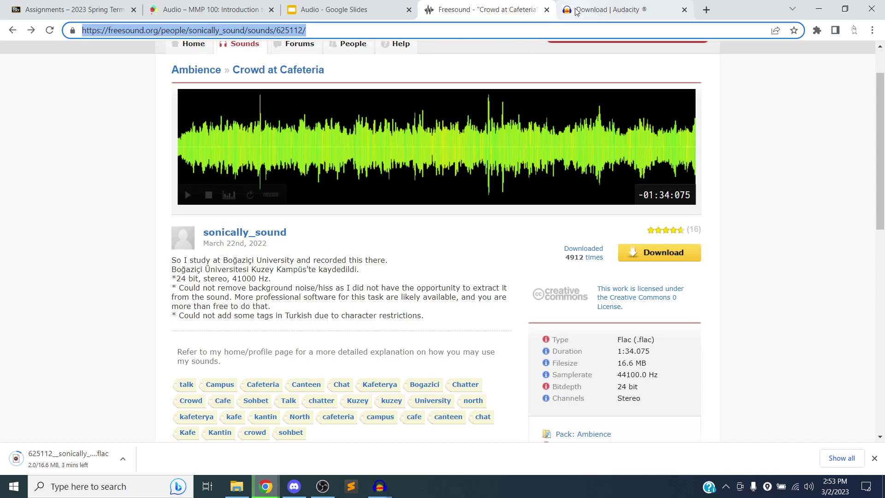
Step: Close the Download | Audacity tab
scroll(509, 76, down, 5)
scroll(509, 75, up, 6)
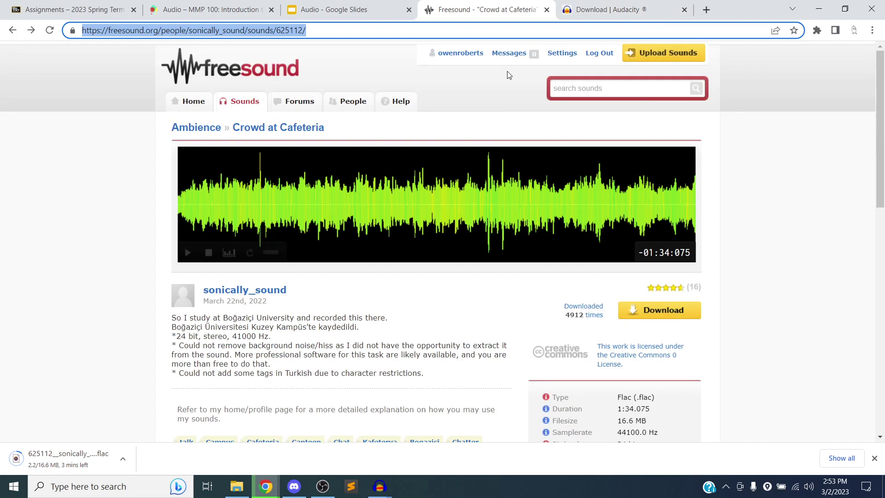
click(596, 13)
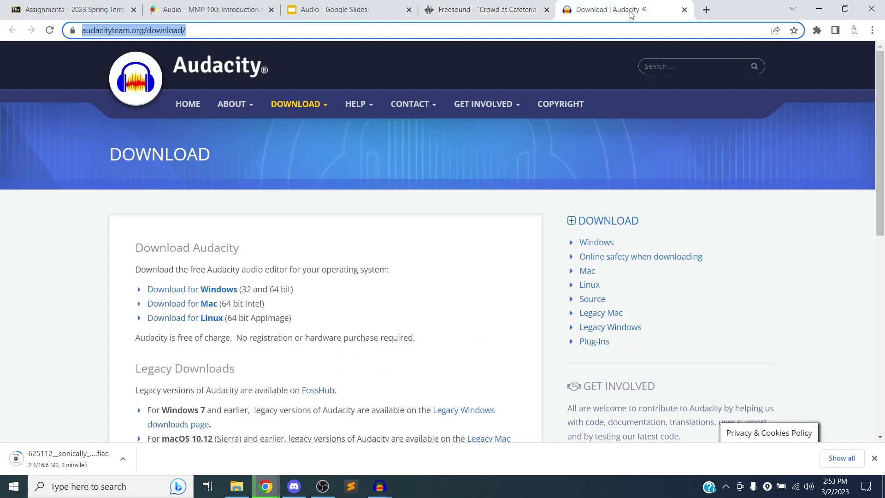
click(684, 10)
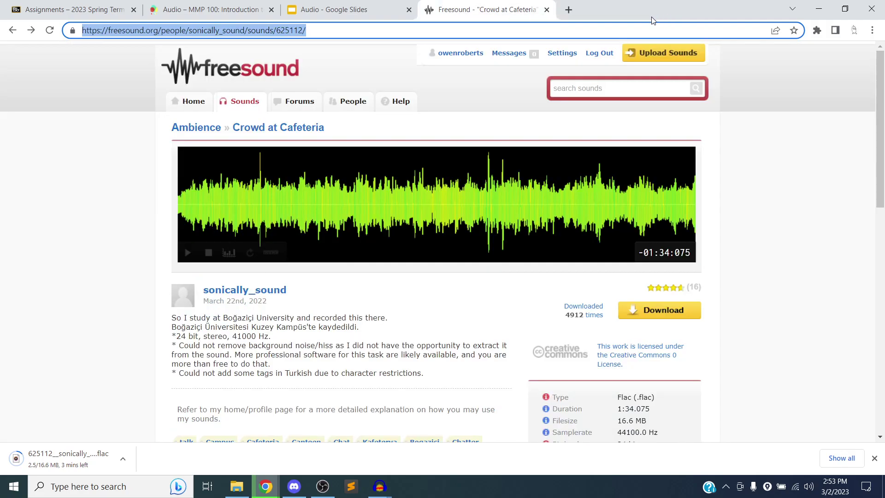
Step: Google 'free music archive' in a new tab and open freemusicarchive.org
click(569, 9)
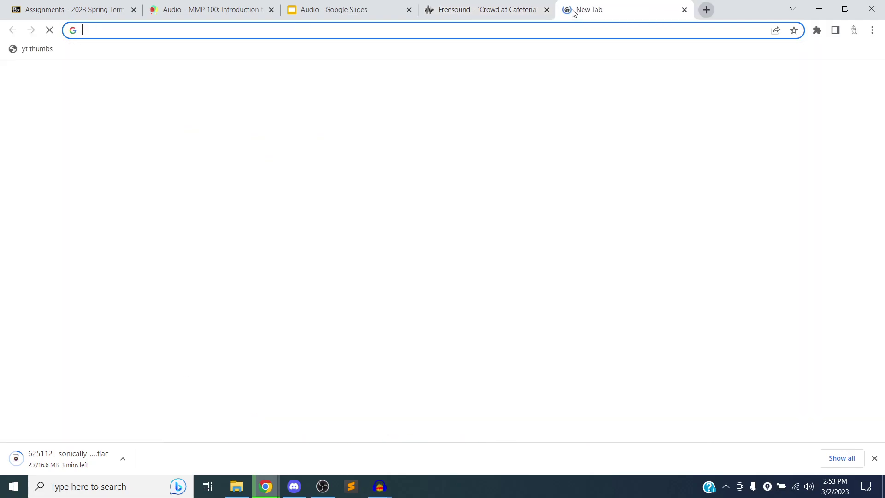
click(371, 13)
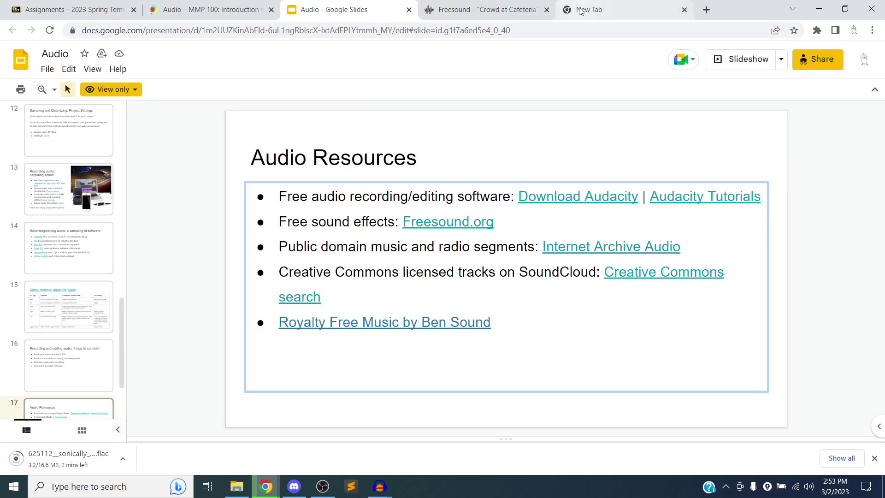
click(557, 13)
text(free )
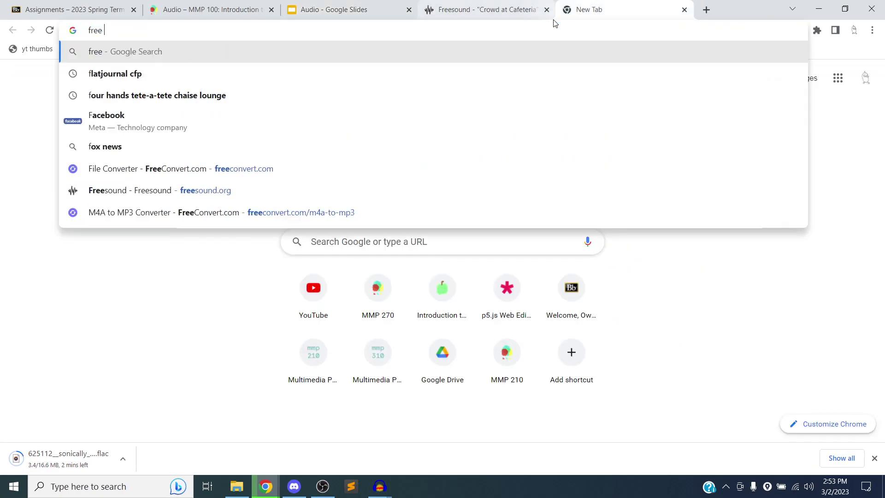
text(music archive)
key(Return)
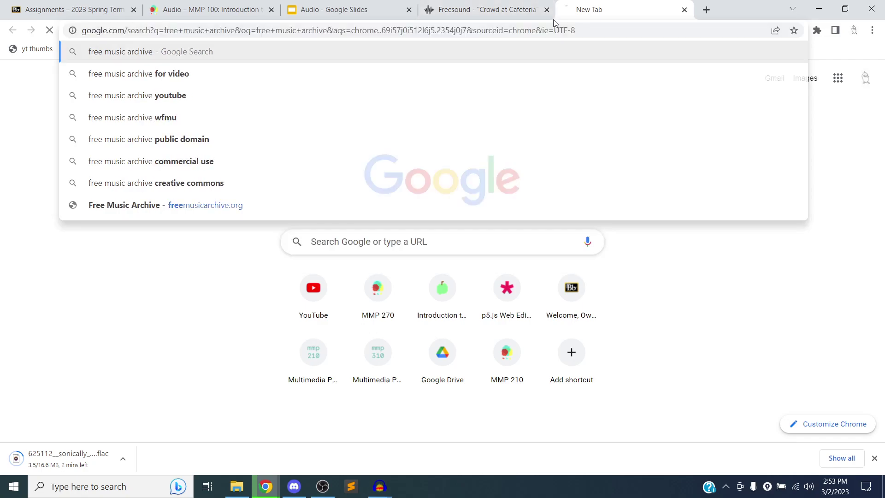
key(Tab)
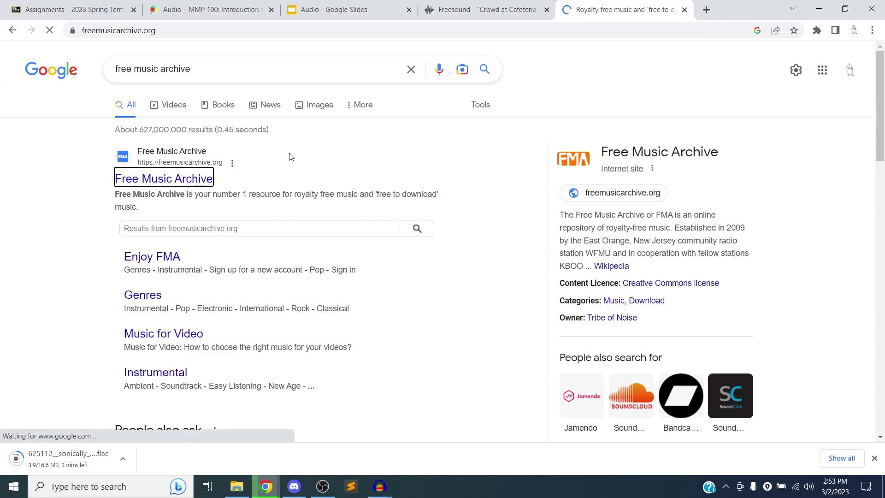
Step: Go to Free Music Archive's browse-by-genre page
scroll(328, 150, down, 2)
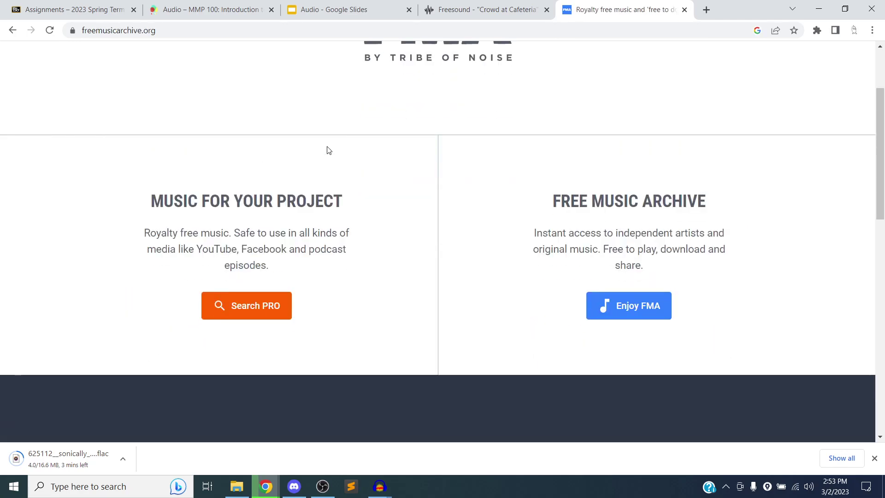
click(624, 305)
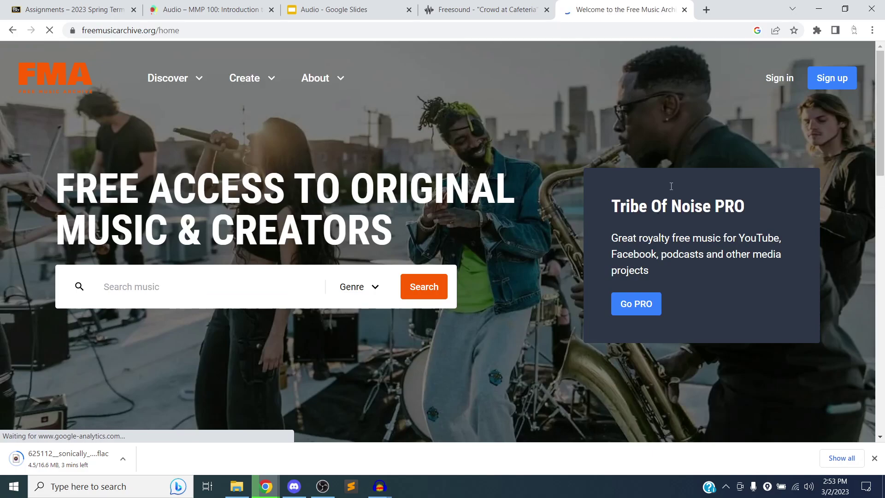
click(198, 78)
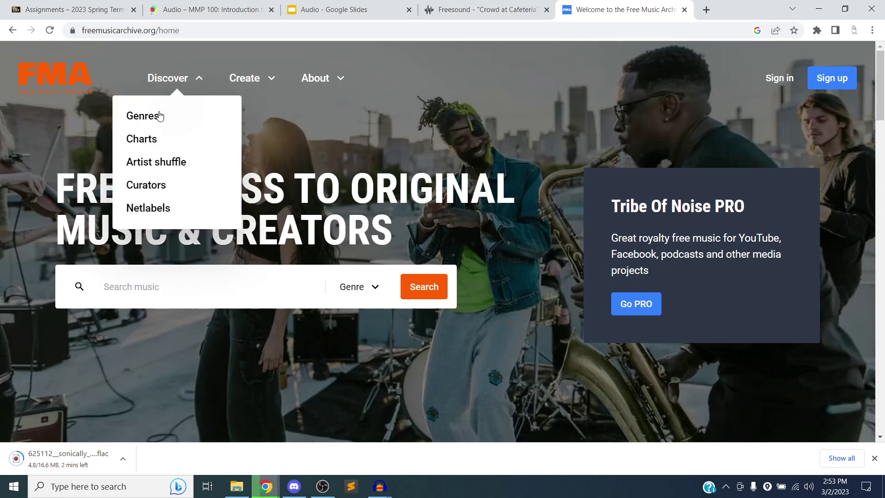
click(154, 121)
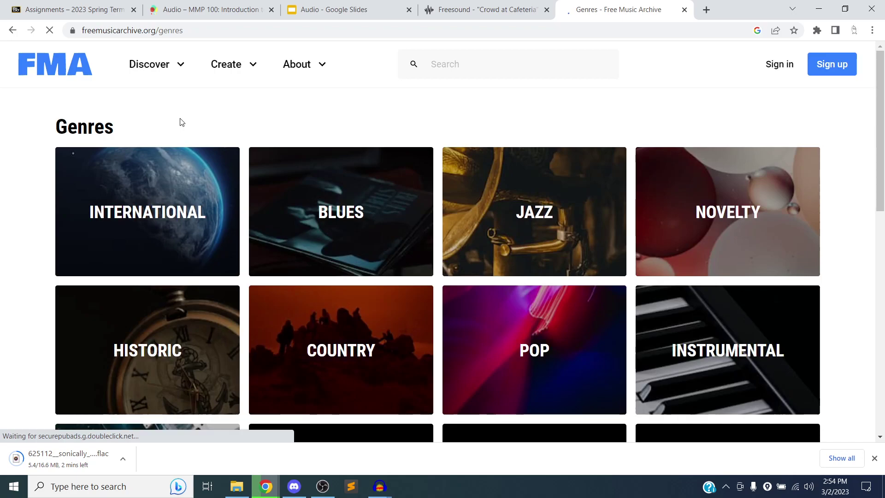
Step: Look over the genres grid and open the Instrumental genre page
scroll(179, 119, down, 1)
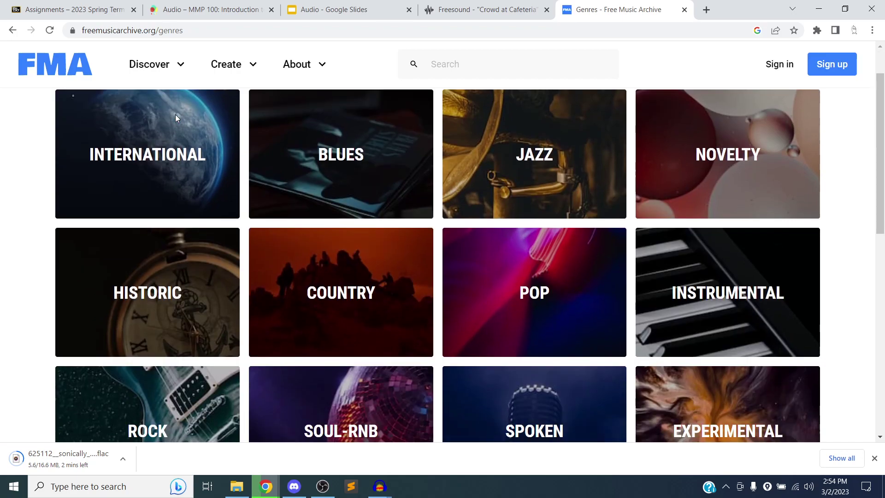
scroll(170, 167, down, 3)
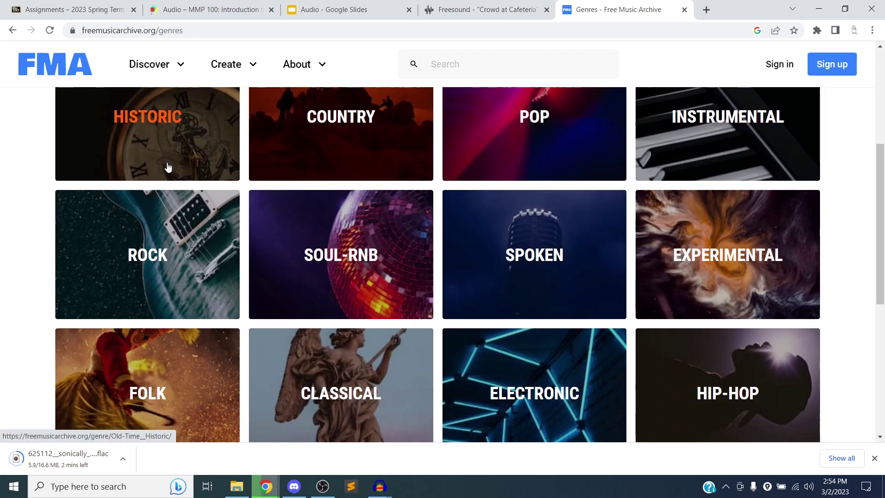
scroll(168, 167, down, 1)
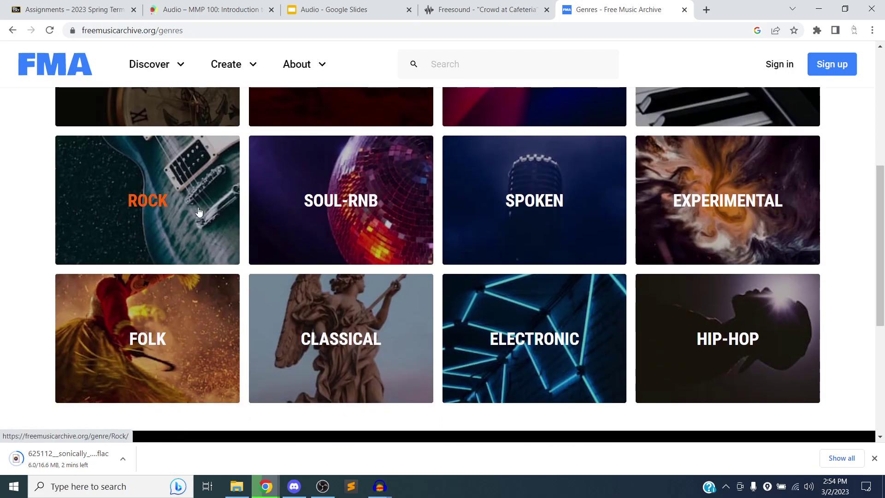
scroll(484, 299, up, 1)
scroll(500, 291, up, 4)
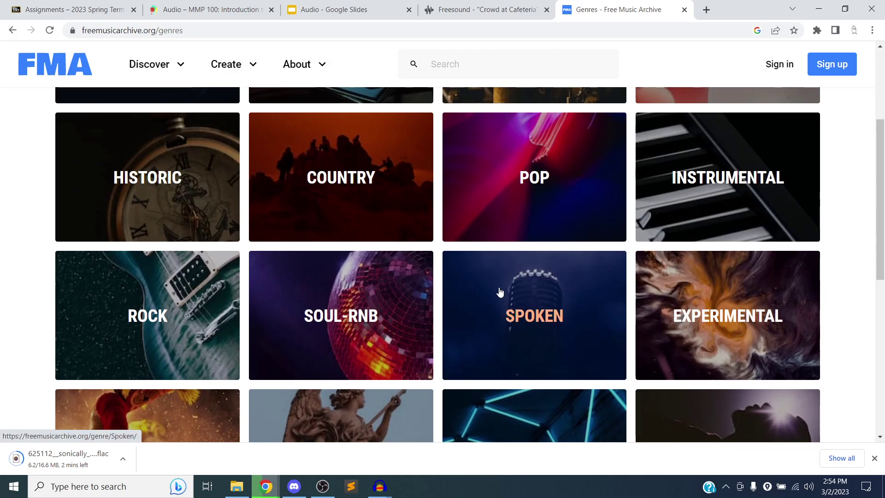
scroll(500, 292, down, 2)
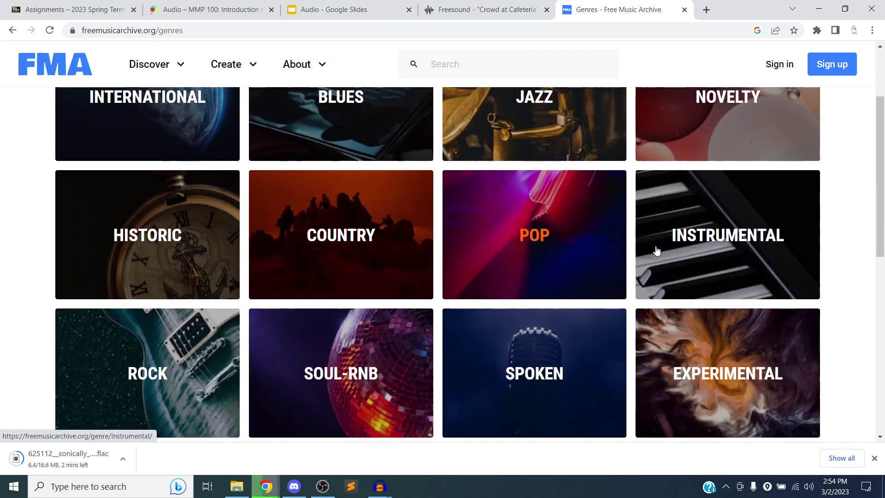
click(682, 238)
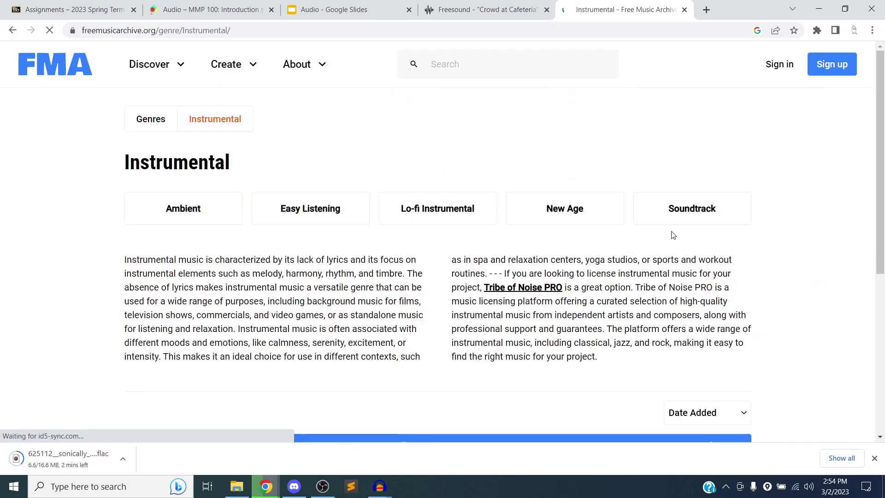
Step: Preview Stereohada's New Age track Stellare, then open its track page
scroll(399, 161, down, 2)
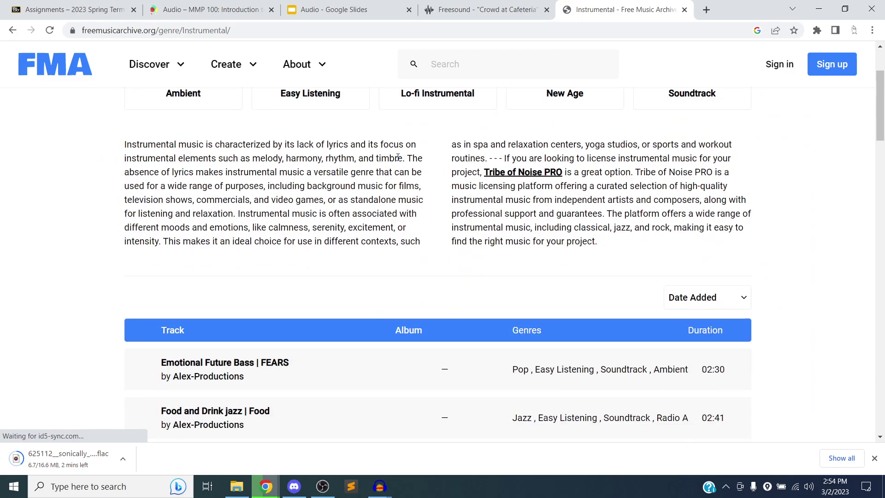
scroll(398, 160, up, 1)
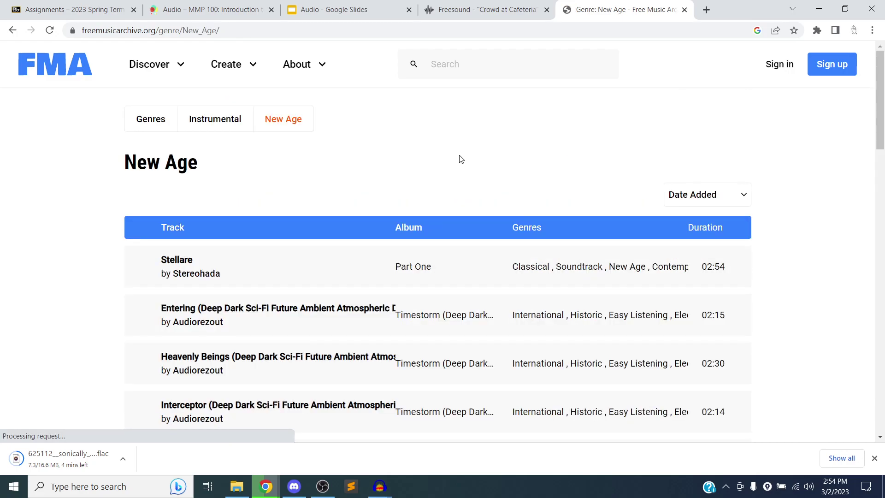
scroll(447, 124, down, 2)
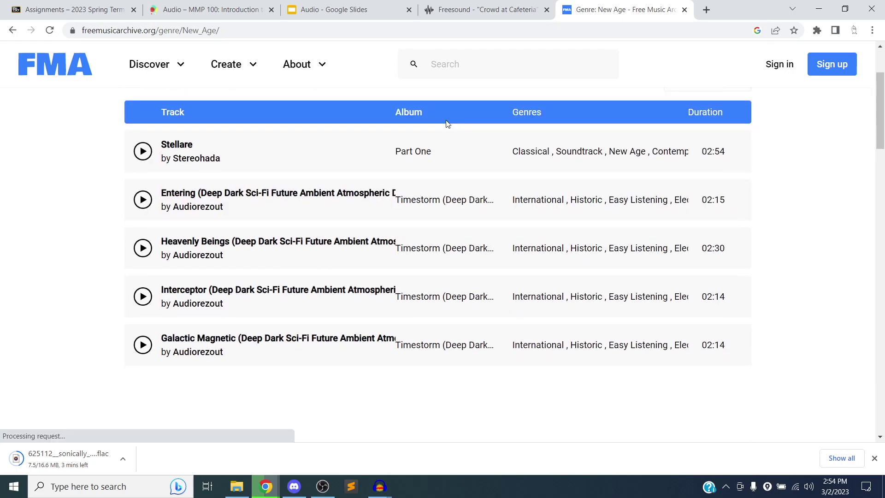
mouse_move(304, 147)
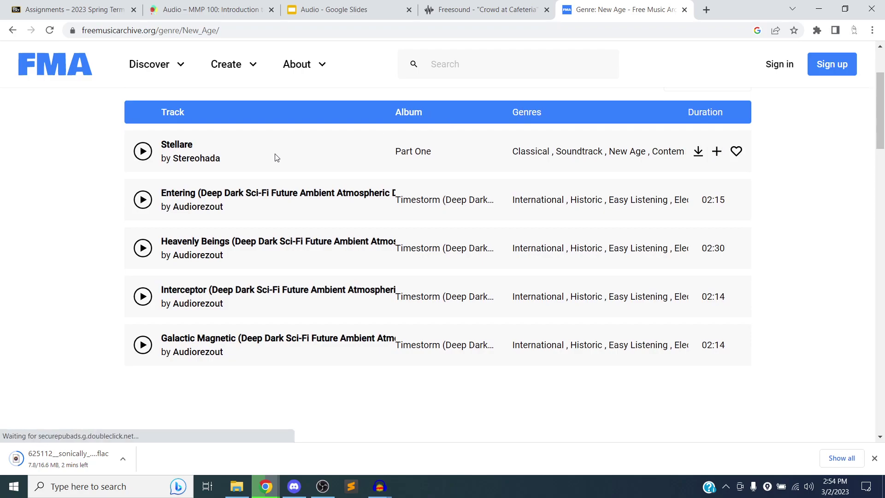
click(145, 155)
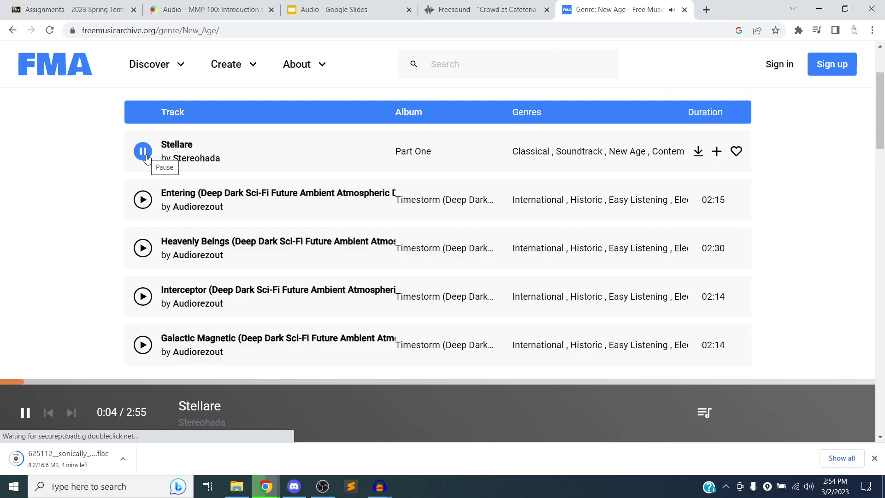
click(145, 155)
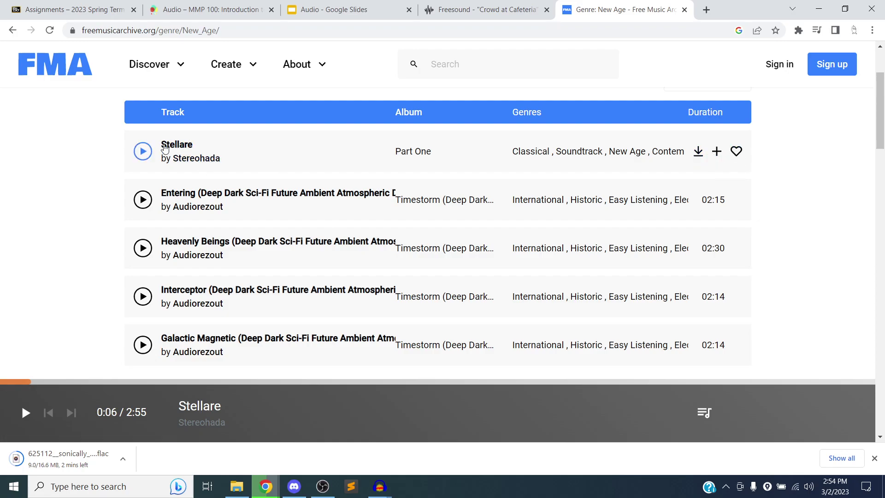
click(181, 146)
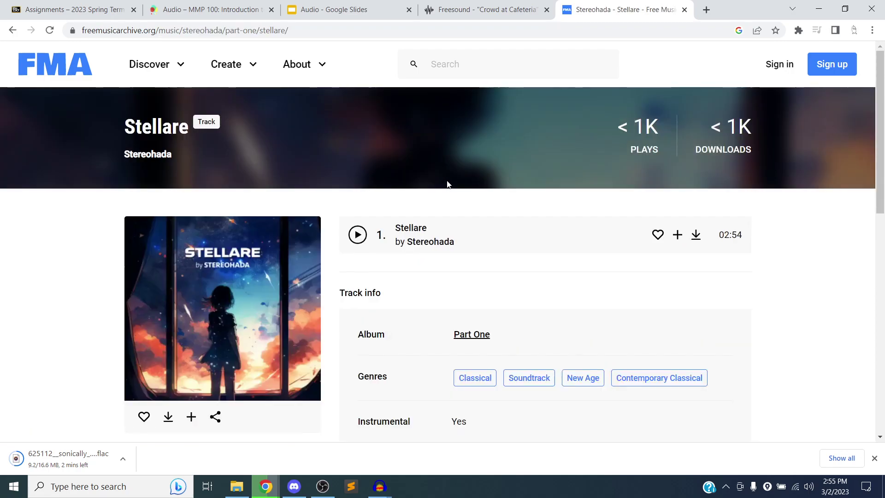
Step: Scroll the Stellare page down to its CC BY-NC-ND 4.0 licence statement
scroll(449, 185, down, 1)
scroll(449, 185, down, 1)
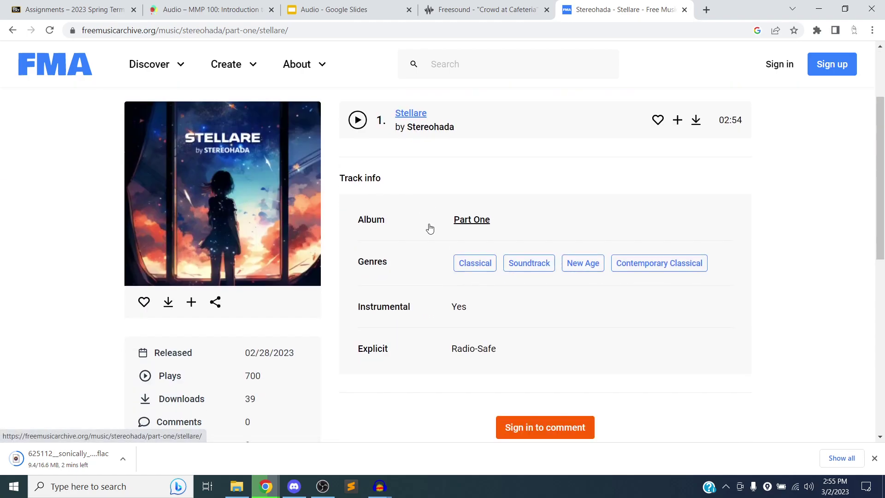
scroll(256, 234, down, 2)
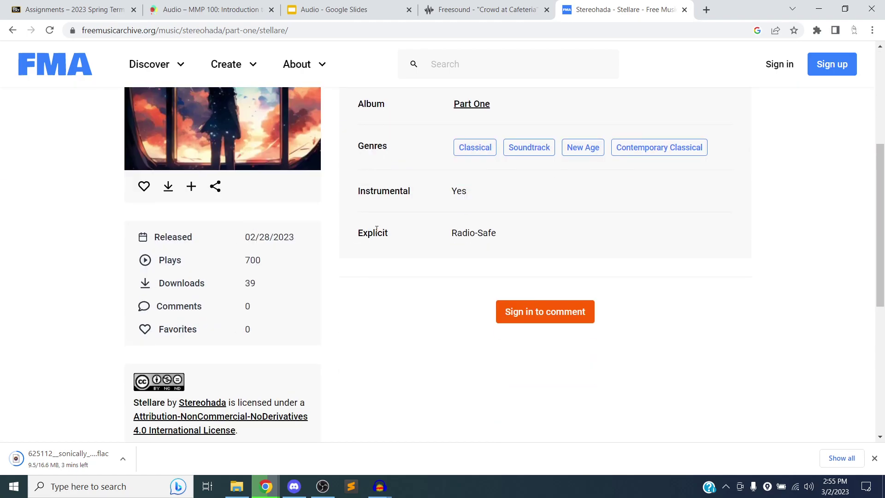
scroll(367, 236, down, 1)
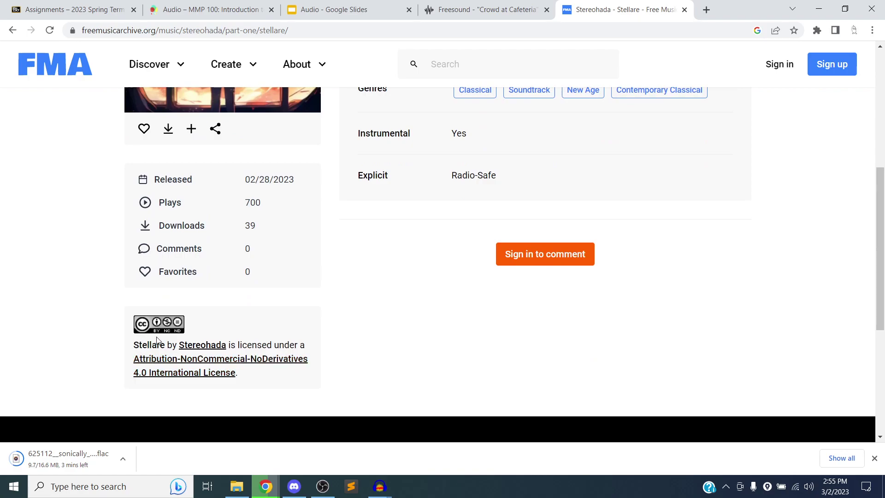
scroll(159, 334, down, 1)
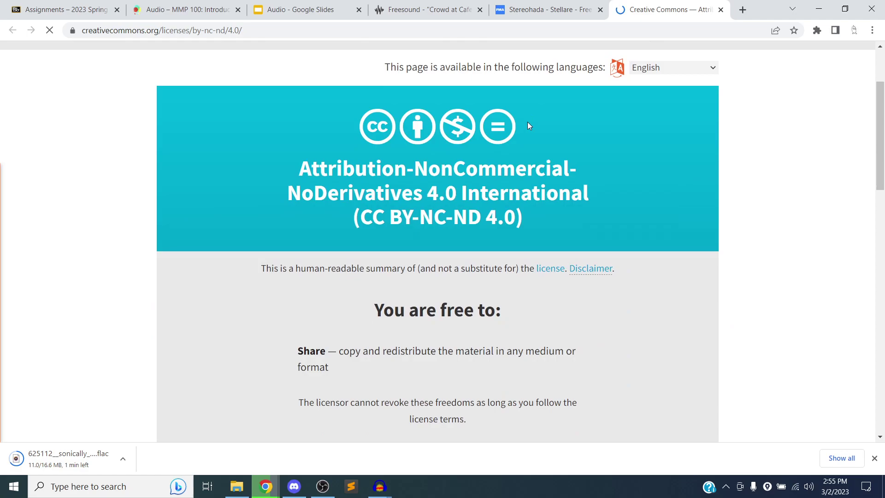
Step: Highlight Attribution and NonCommercial in the CC BY-NC-ND 4.0 title and dismiss the donation popup
drag(414, 168, 572, 167)
double_click(345, 165)
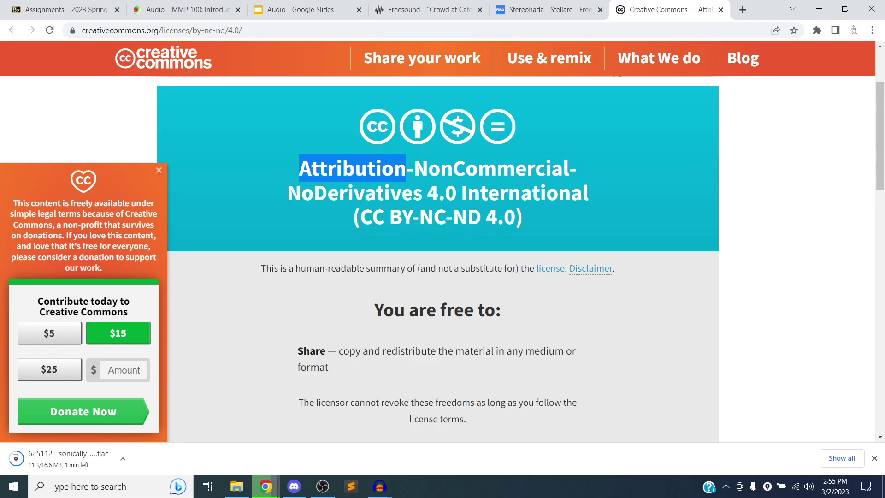
drag(418, 171, 568, 168)
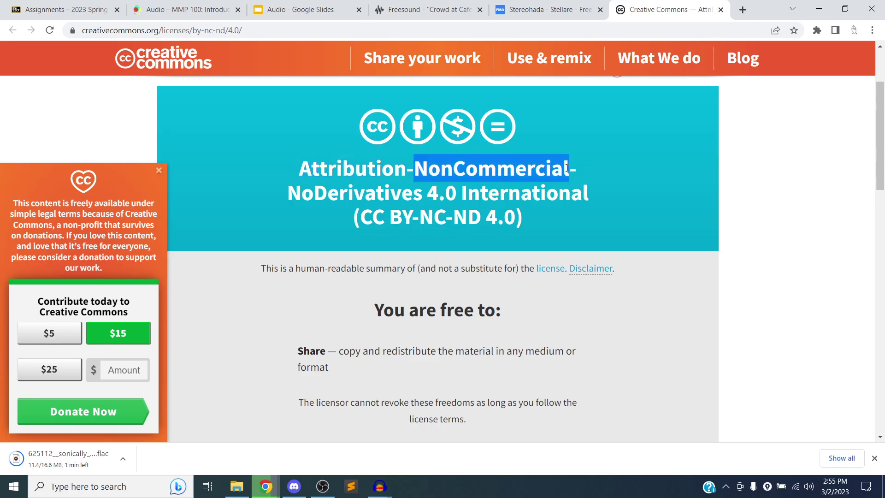
click(159, 171)
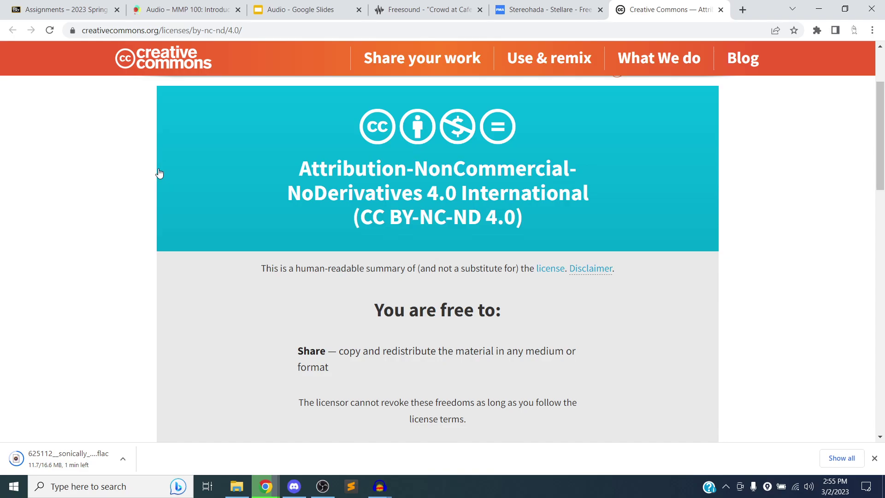
drag(420, 169, 572, 169)
Step: Highlight NoDerivatives, then scroll down and select the NoDerivatives explanation sentence
scroll(431, 167, down, 1)
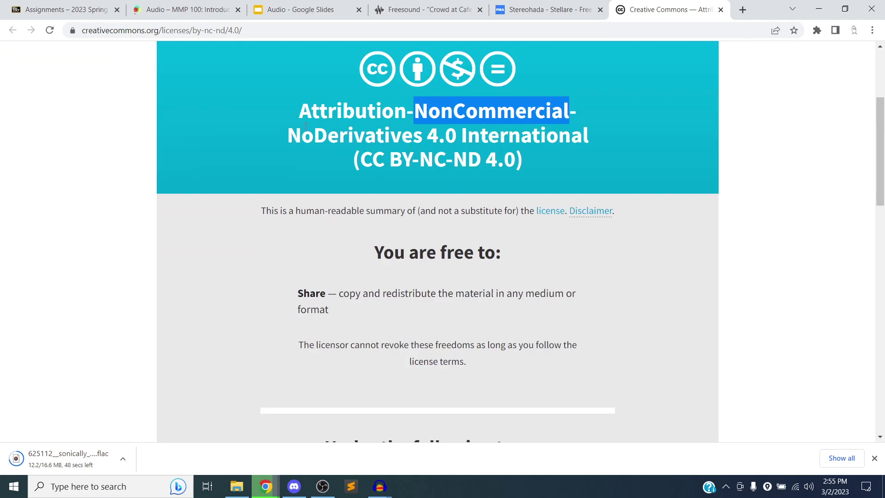
drag(284, 143, 428, 137)
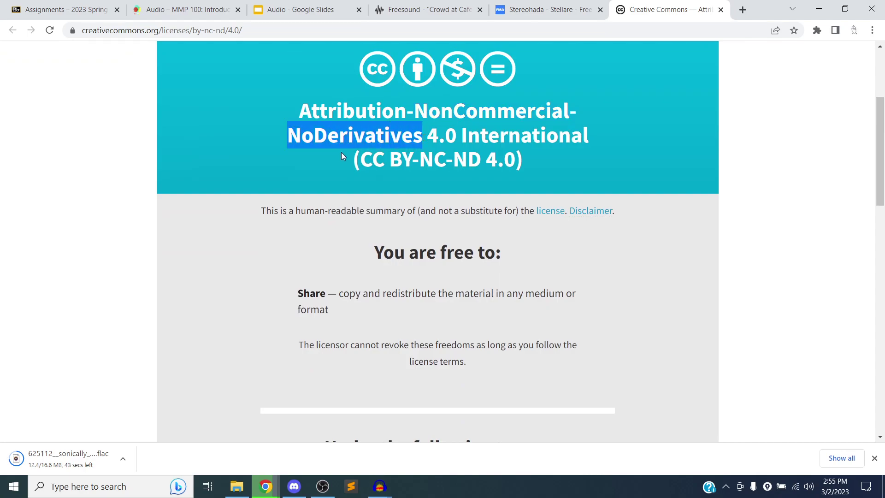
scroll(339, 155, down, 6)
scroll(359, 272, down, 2)
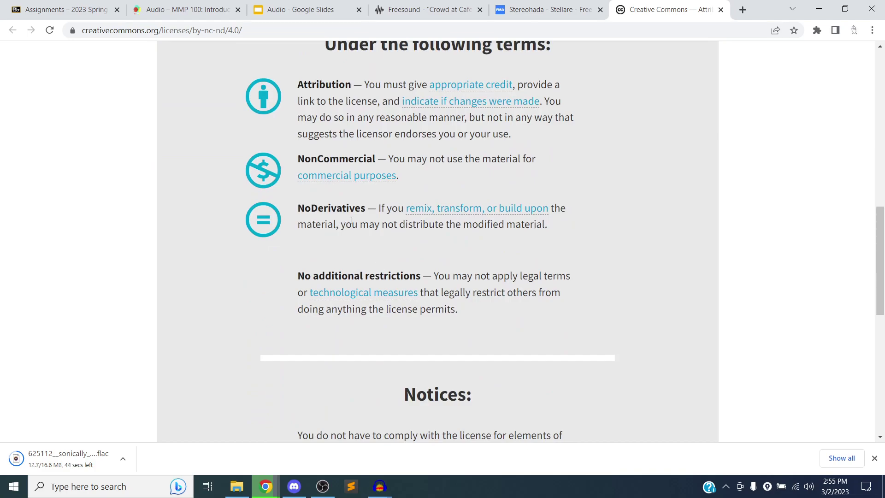
mouse_move(376, 208)
mouse_down()
mouse_move(555, 229)
mouse_move(523, 211)
mouse_move(375, 208)
mouse_up()
click(562, 230)
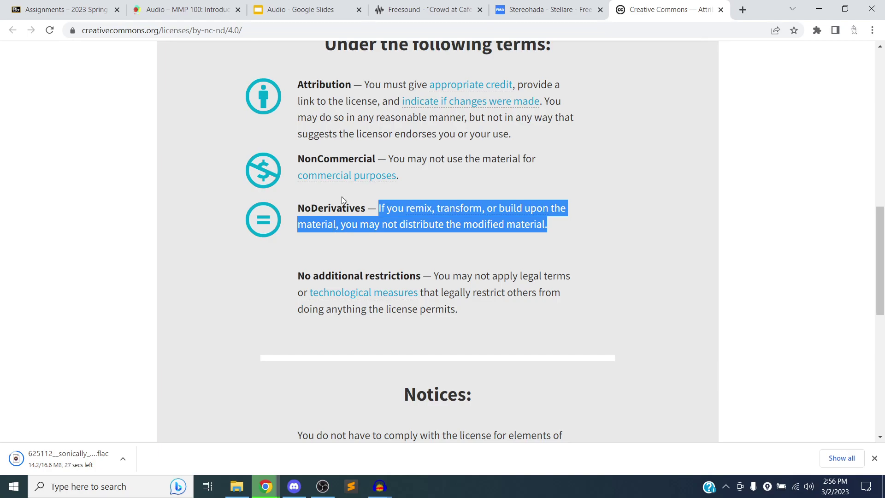
Step: Highlight the licence title once more, then clear the highlight
scroll(567, 136, up, 10)
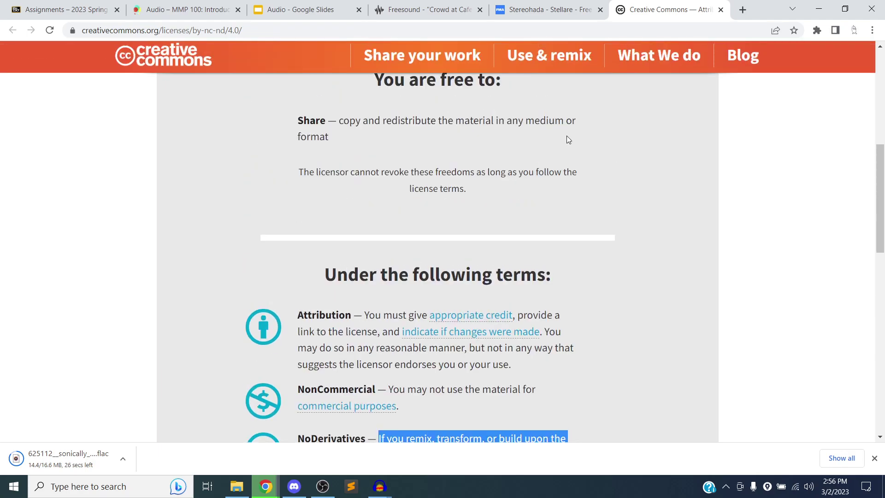
scroll(354, 255, down, 1)
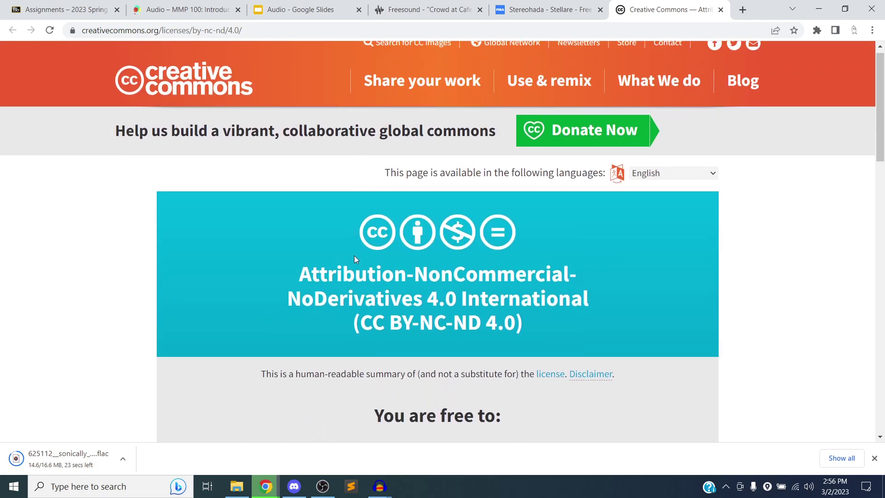
drag(297, 226, 615, 250)
click(615, 249)
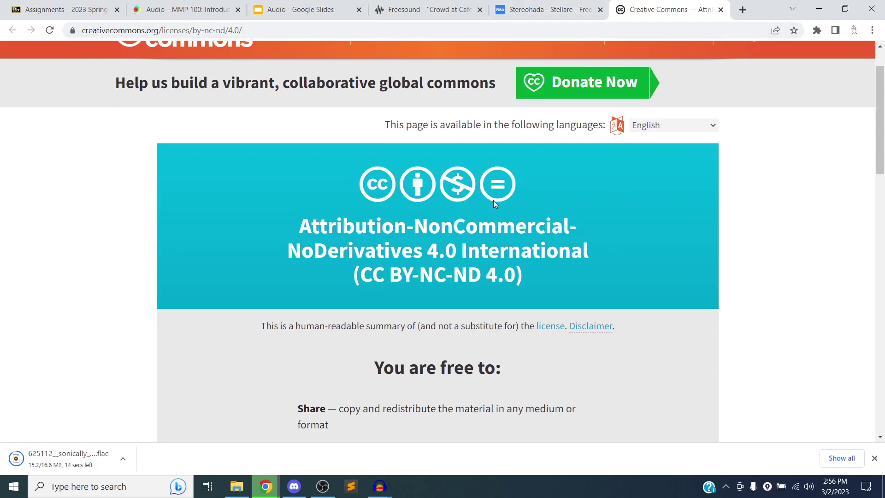
Step: Select the Stereohada – Stellare page's web address in Chrome, then switch to Discord
click(544, 10)
scroll(312, 191, up, 4)
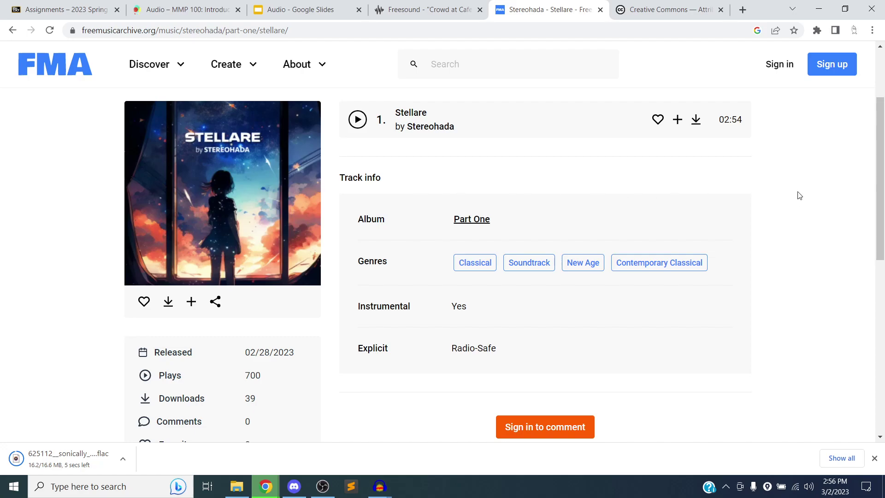
click(311, 28)
key(ctrl+c)
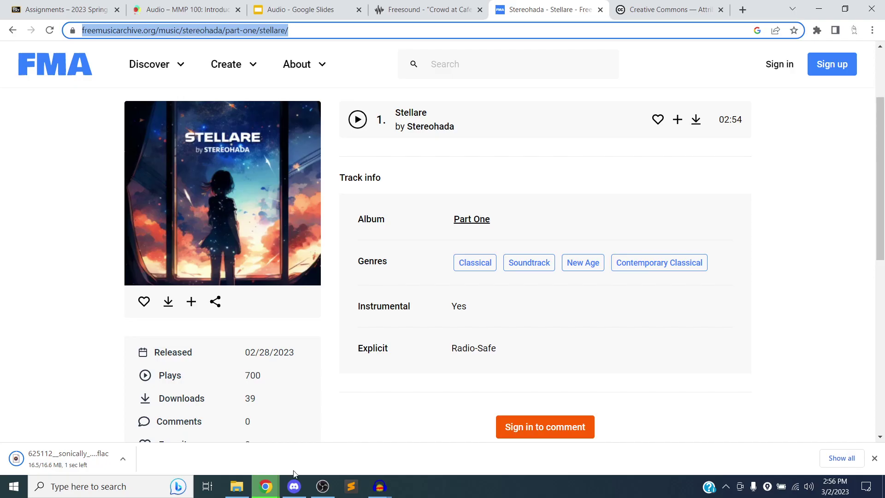
click(294, 485)
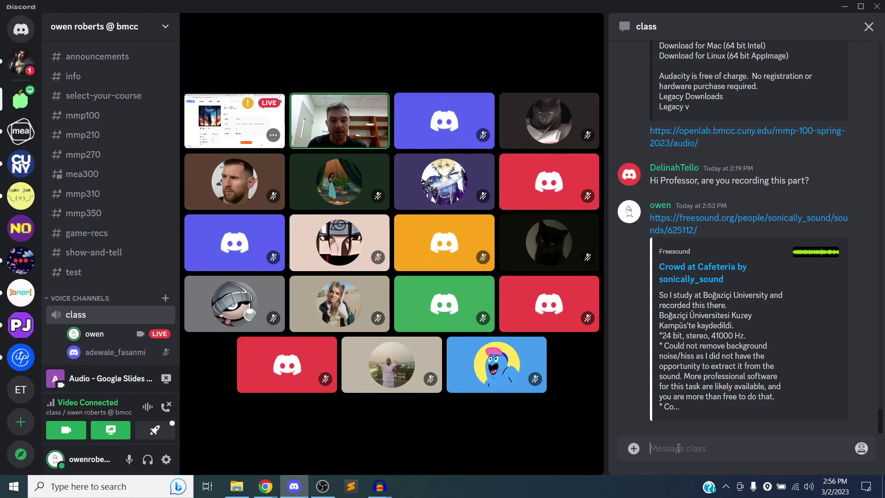
Step: Post the Stellare Free Music Archive link in class chat and remove the Freesound link's embeds
key(ctrl+v)
key(Return)
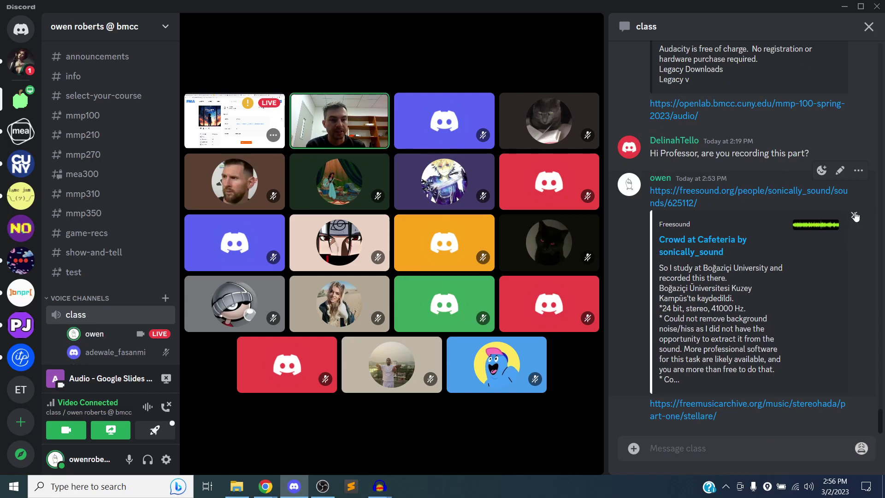
click(855, 216)
click(540, 273)
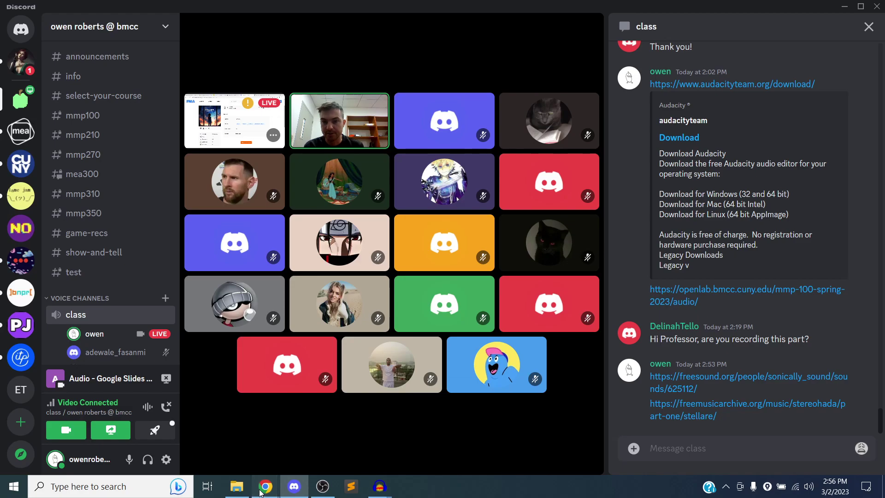
Step: Download Stellare's MP3 from Free Music Archive, agreeing to its licence terms, then return to Discord
mouse_move(282, 479)
click(203, 438)
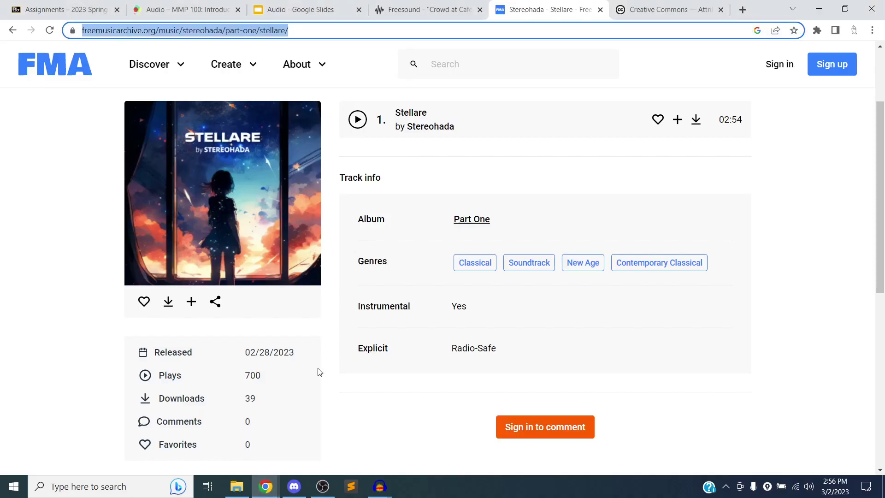
click(696, 121)
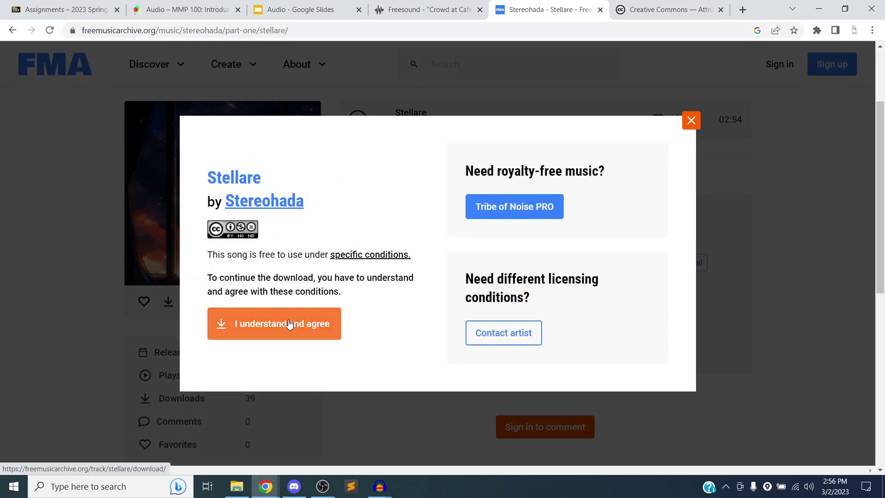
click(265, 337)
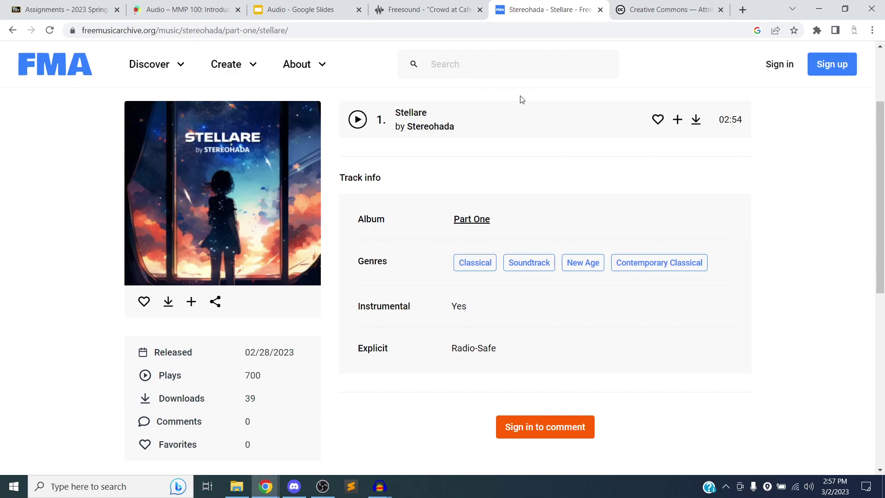
click(299, 489)
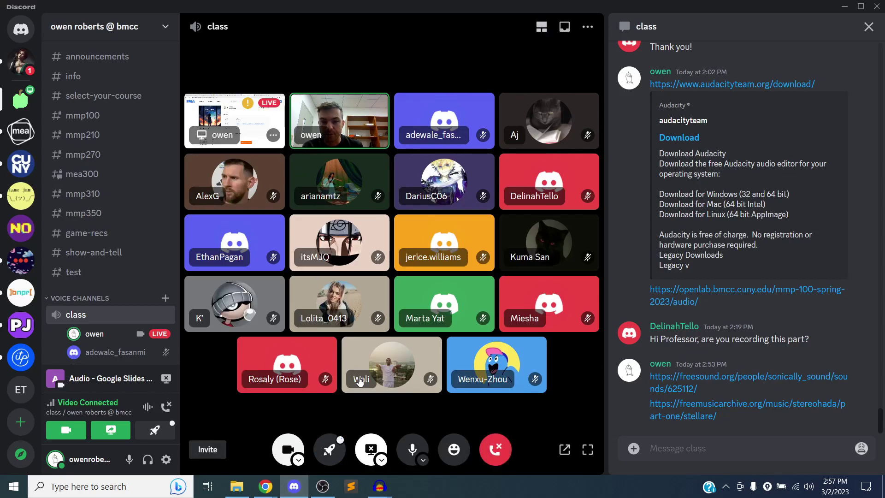
Step: Stop the window stream, go live sharing the whole Screen 1, and minimize Discord
click(371, 450)
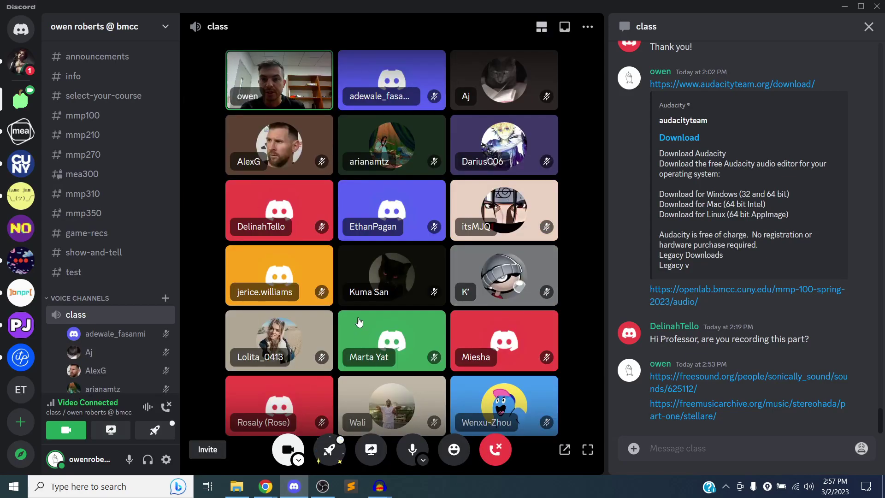
click(371, 448)
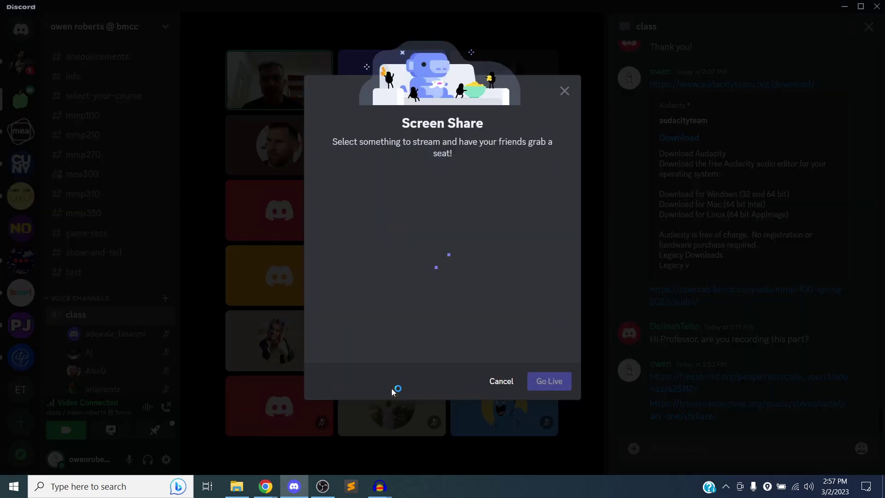
click(396, 178)
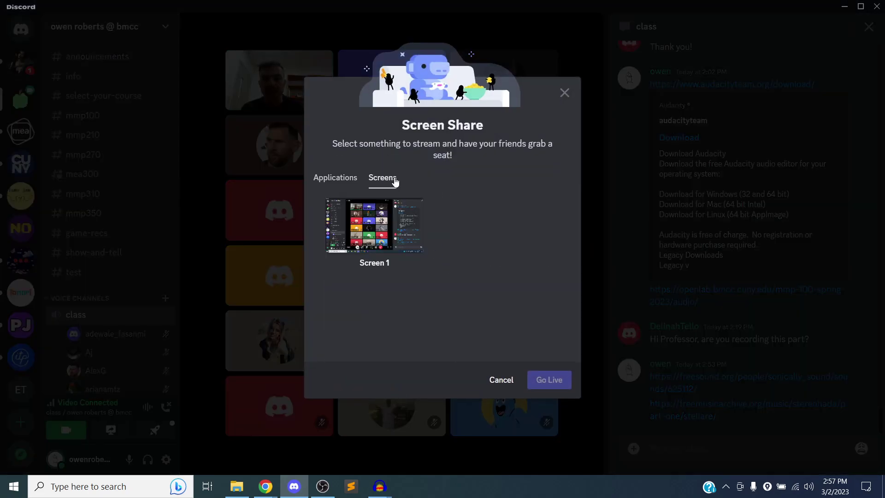
click(375, 226)
click(545, 391)
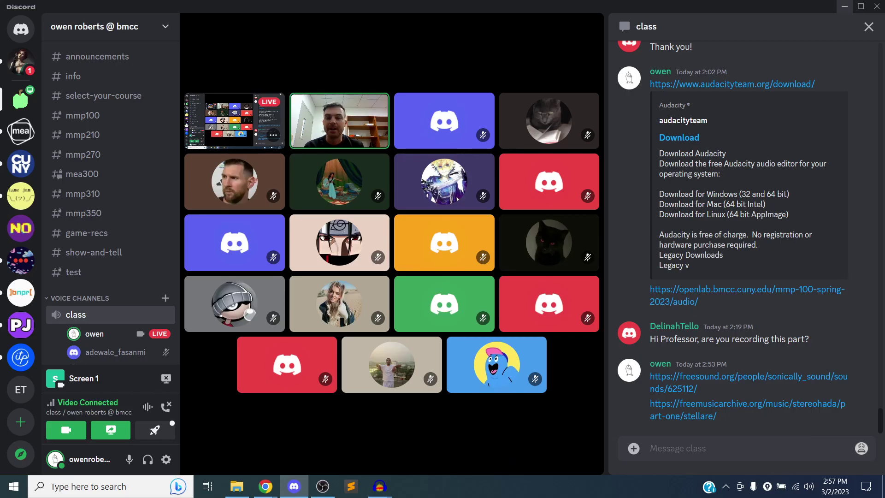
click(845, 7)
Step: Hide Chrome and OBS, try reopening recording_1.aup3 from Recent Files, then close the untitled window
click(814, 11)
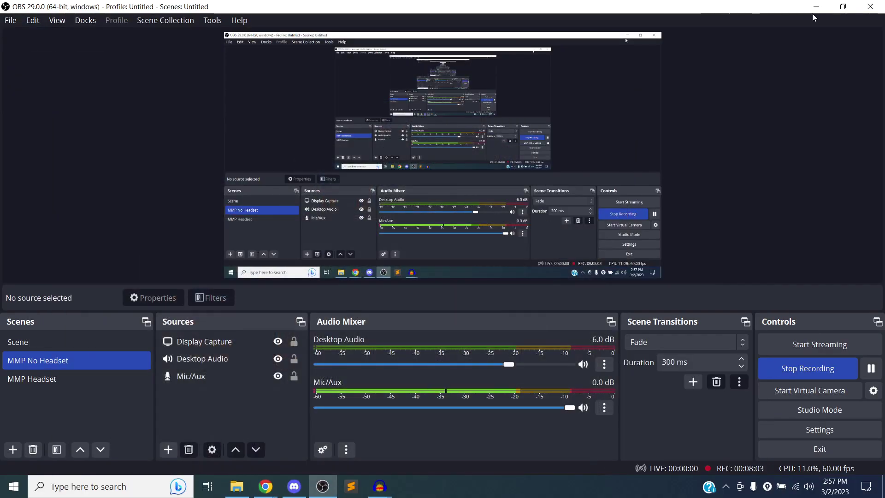
click(816, 9)
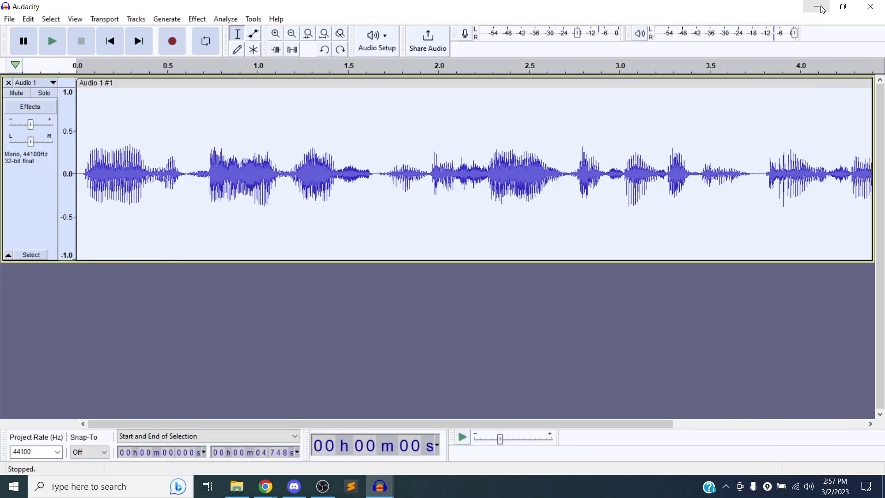
click(11, 20)
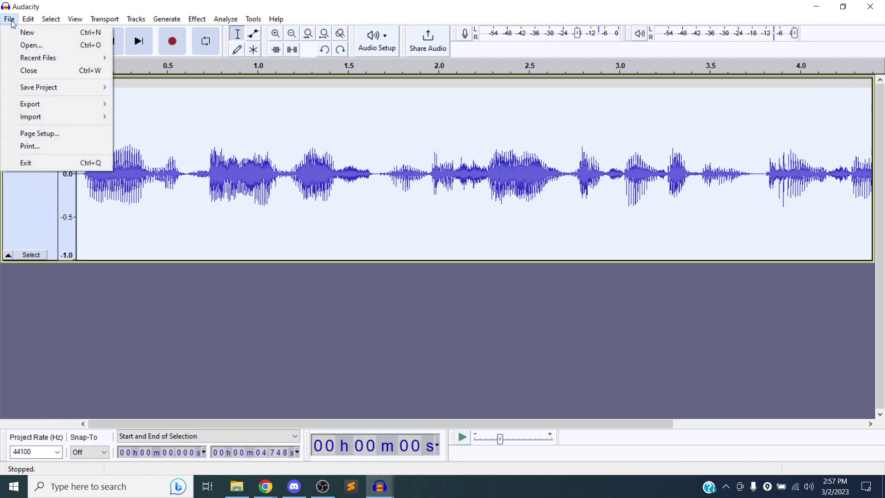
mouse_move(28, 58)
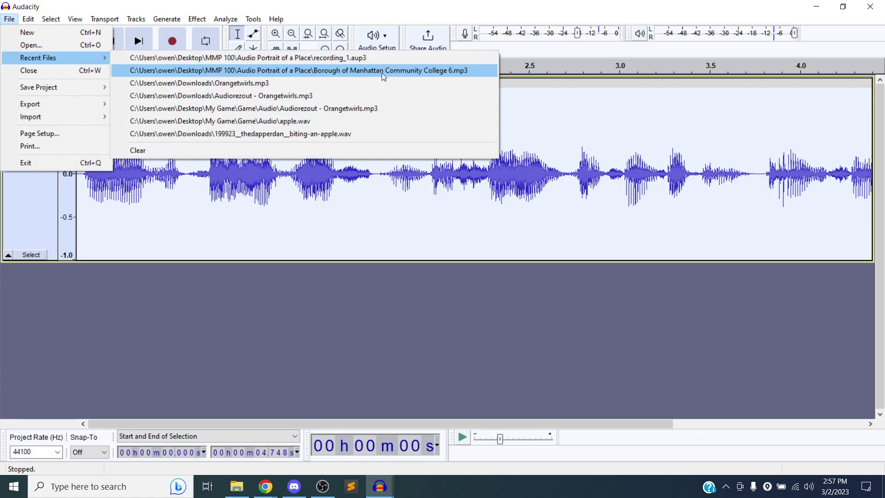
click(376, 55)
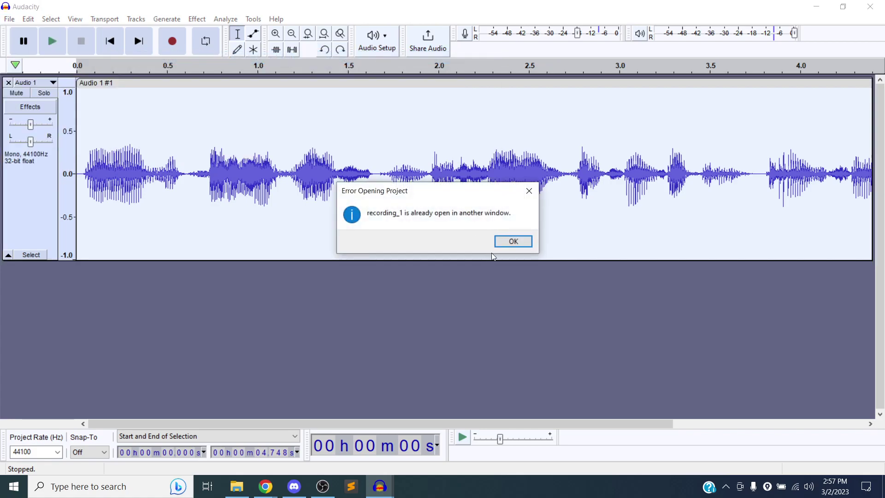
click(511, 243)
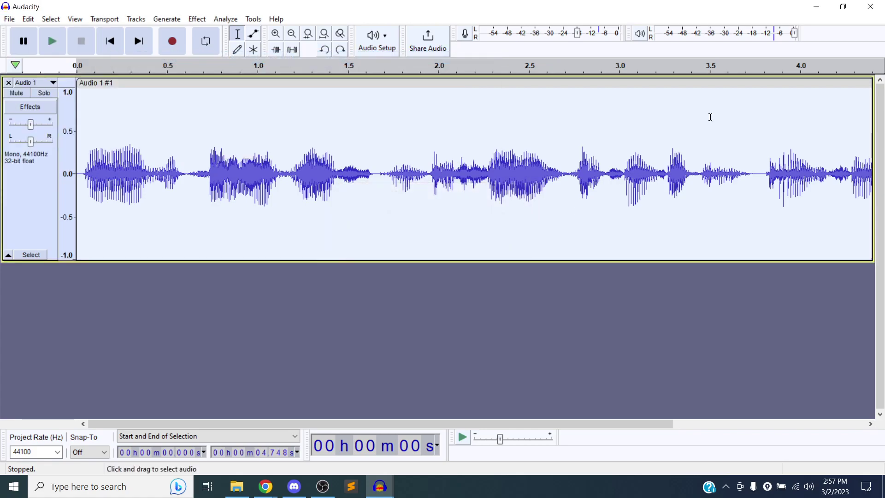
click(871, 7)
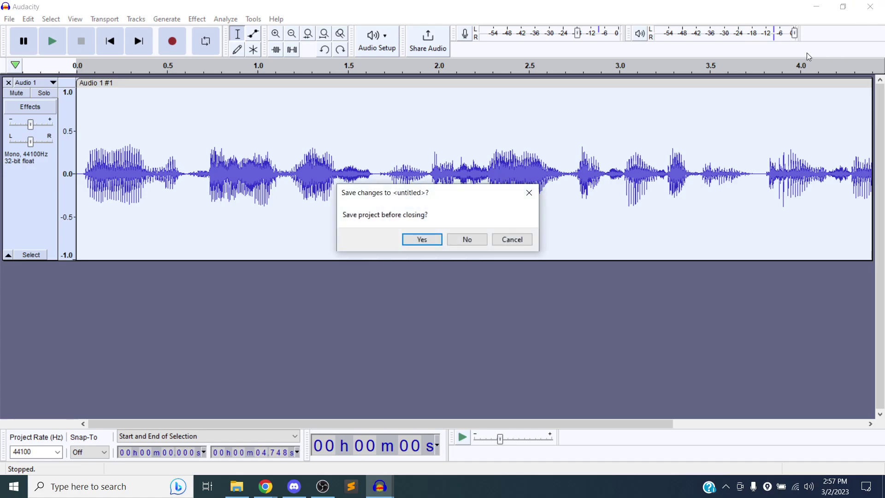
Step: Discard the untitled project, enlarge the Audio 1 and Borough tracks, fit the project to width, minimize Audacity
click(468, 237)
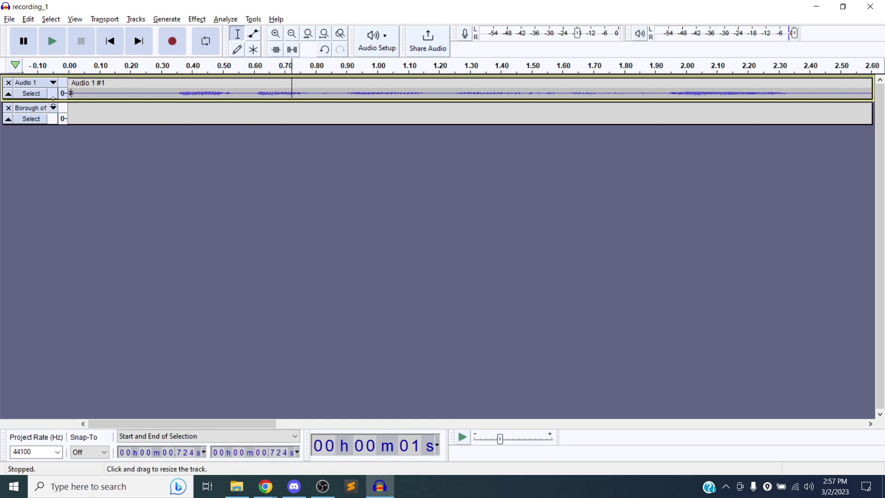
drag(50, 99, 48, 202)
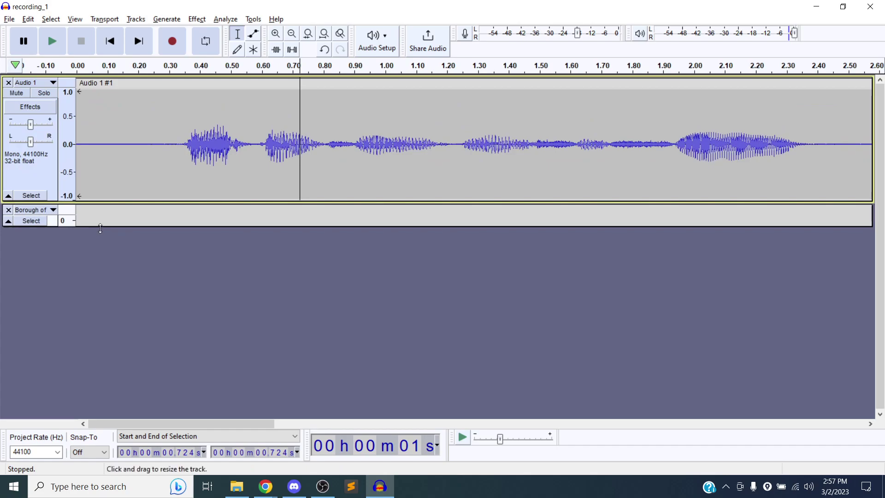
drag(98, 226, 94, 328)
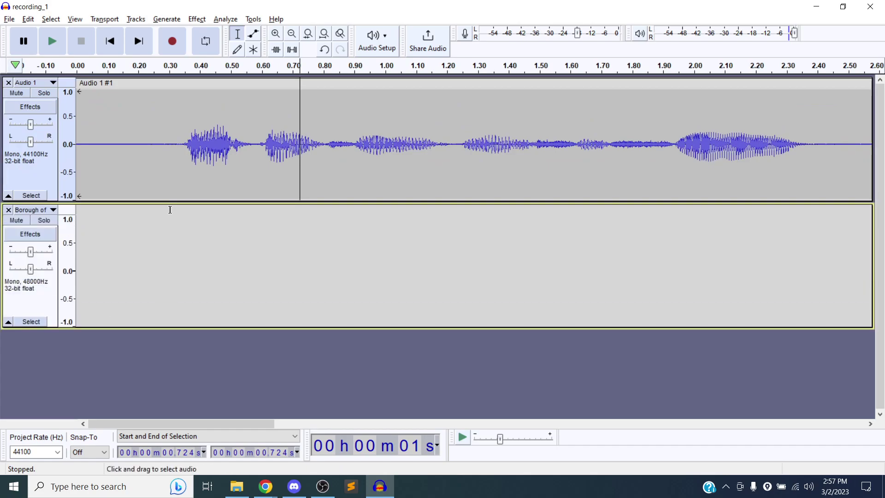
click(328, 36)
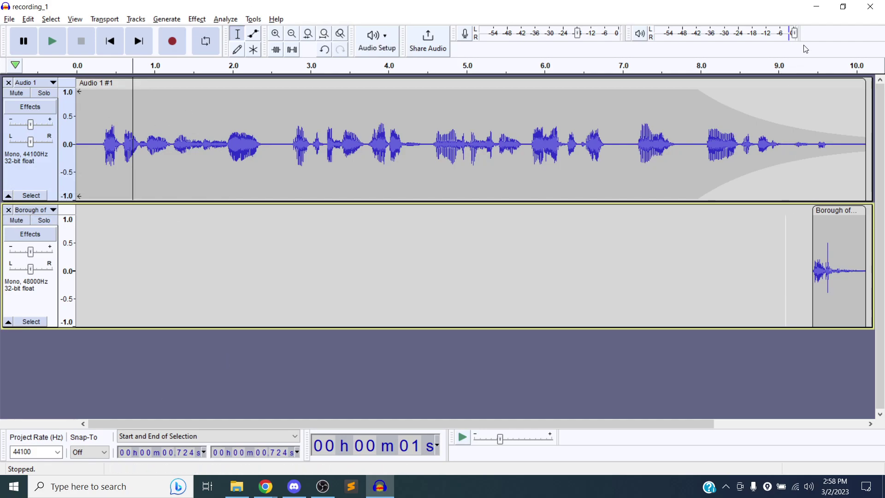
click(816, 6)
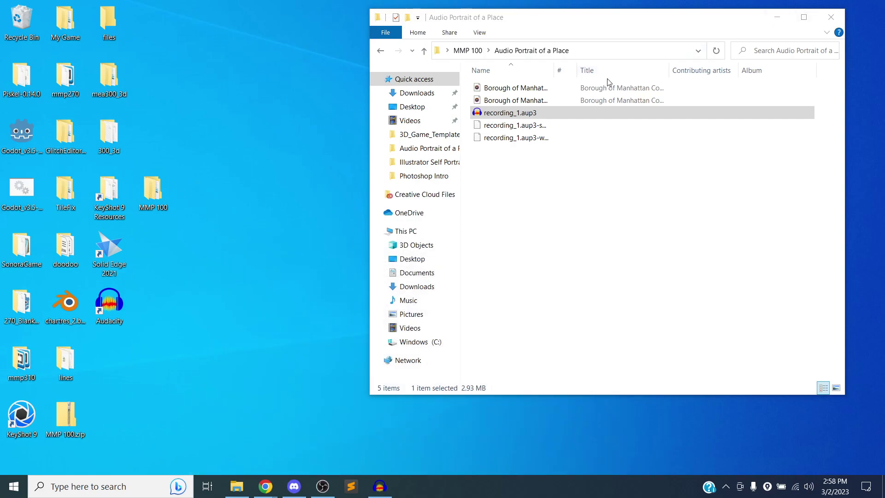
Step: Open Downloads and the MMP 100 > Audio Portrait of a Place folder in side-by-side windows
click(428, 94)
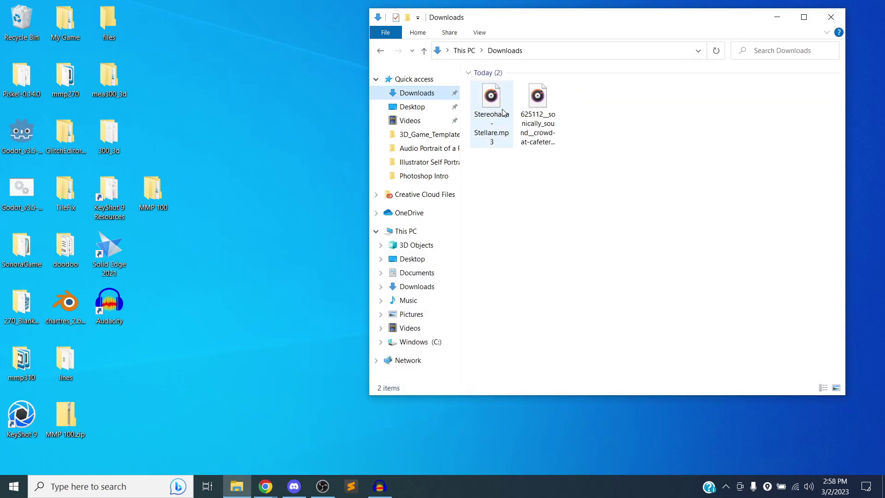
key(Tab)
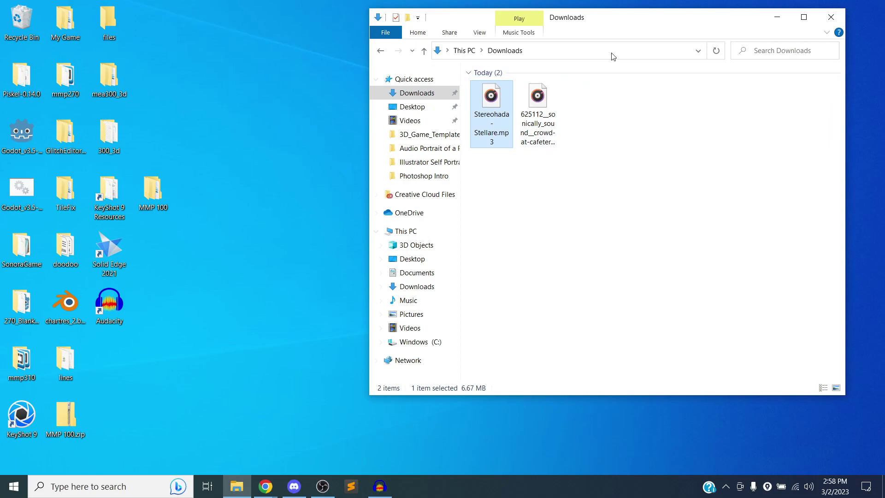
drag(650, 31, 682, 36)
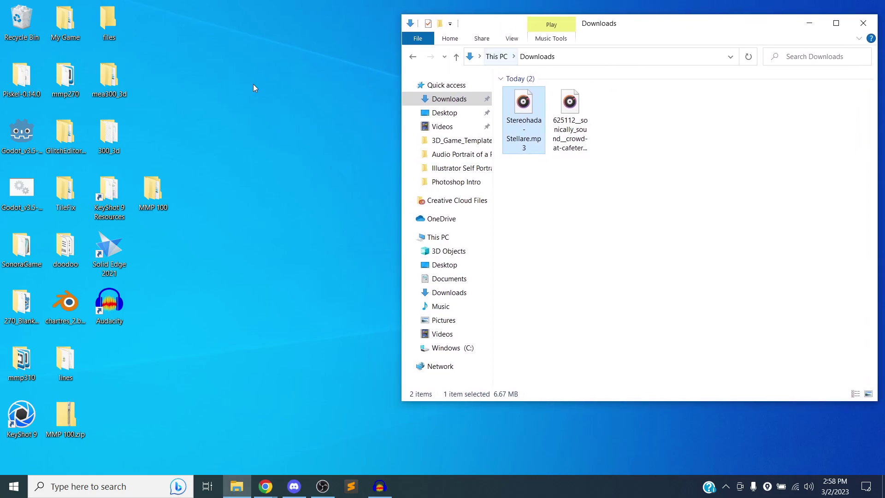
double_click(158, 184)
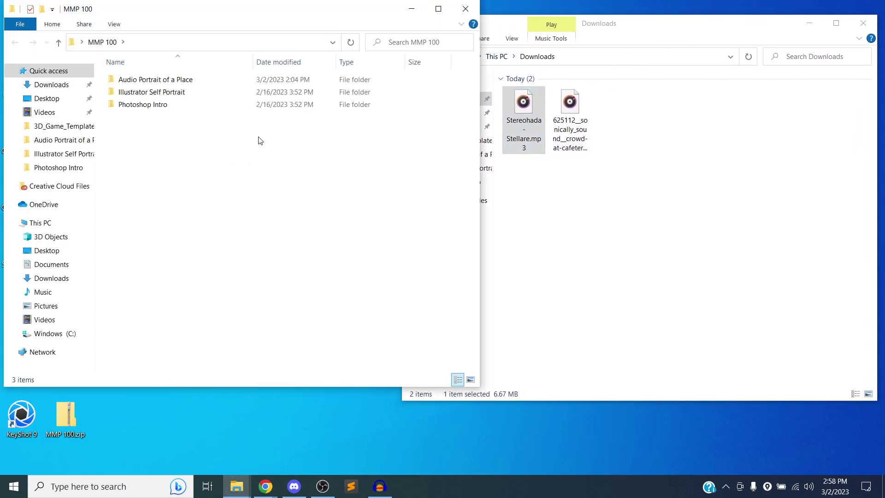
click(148, 80)
double_click(148, 79)
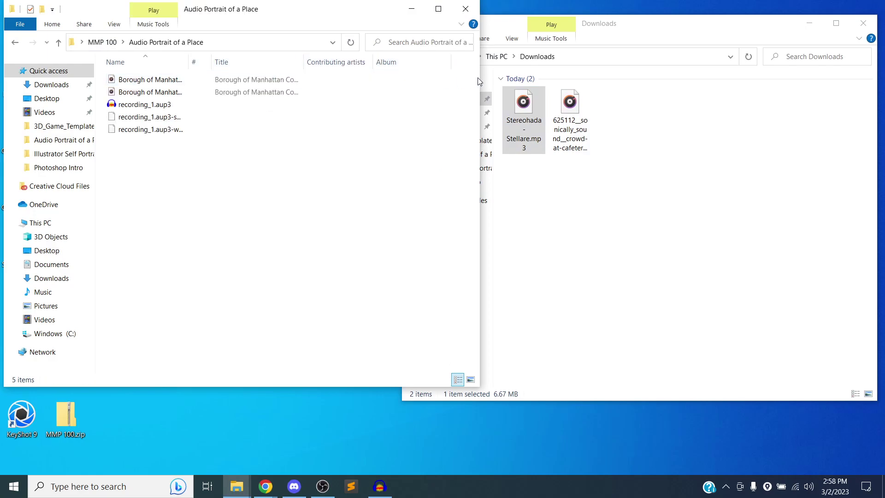
drag(480, 75, 393, 76)
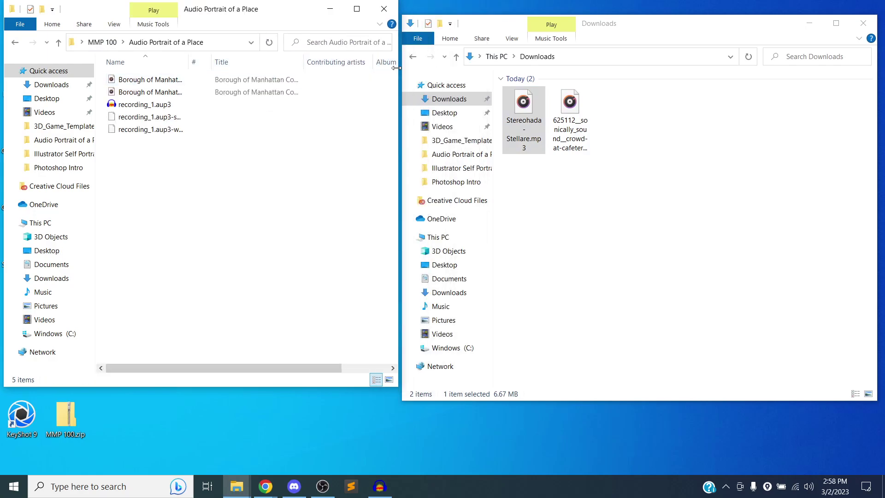
Step: Move the Stereohada MP3 and cafeteria recording into Audio Portrait of a Place and close Downloads
click(142, 106)
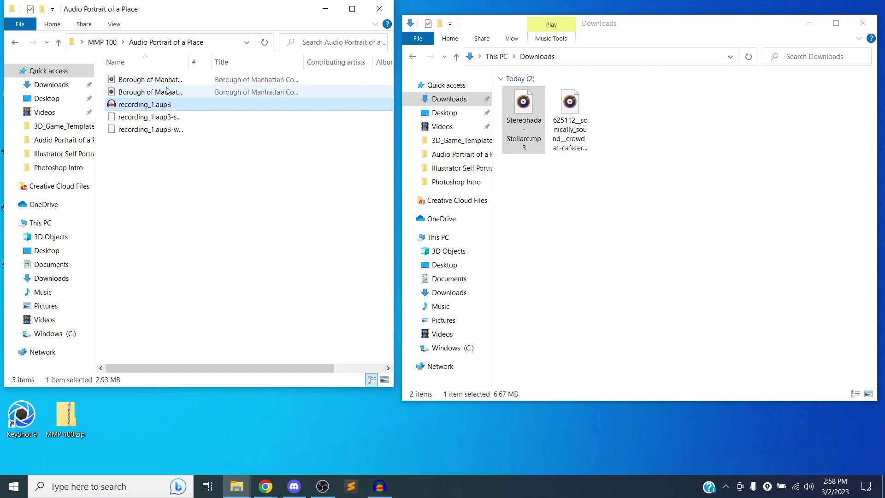
drag(513, 102, 212, 176)
drag(524, 104, 233, 180)
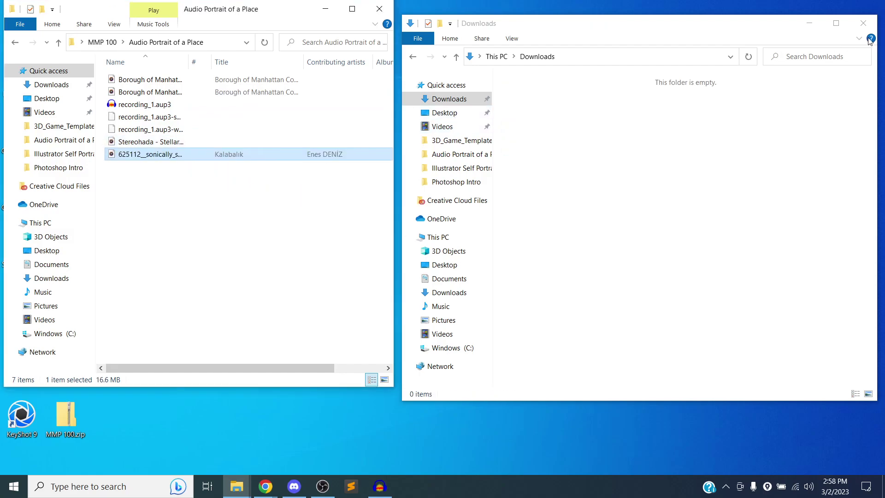
click(863, 23)
drag(225, 16, 584, 49)
Step: Shorten the Audio 1 and Borough tracks and return the playback position to the start
click(374, 491)
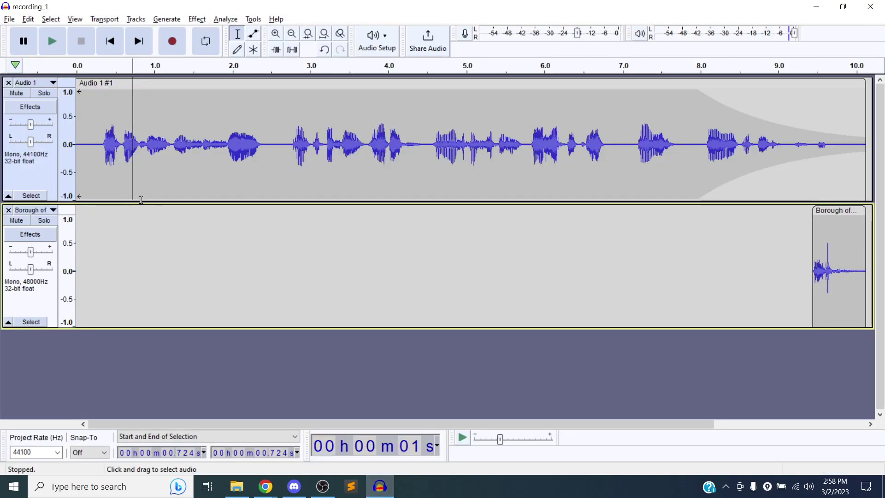
drag(139, 201, 139, 172)
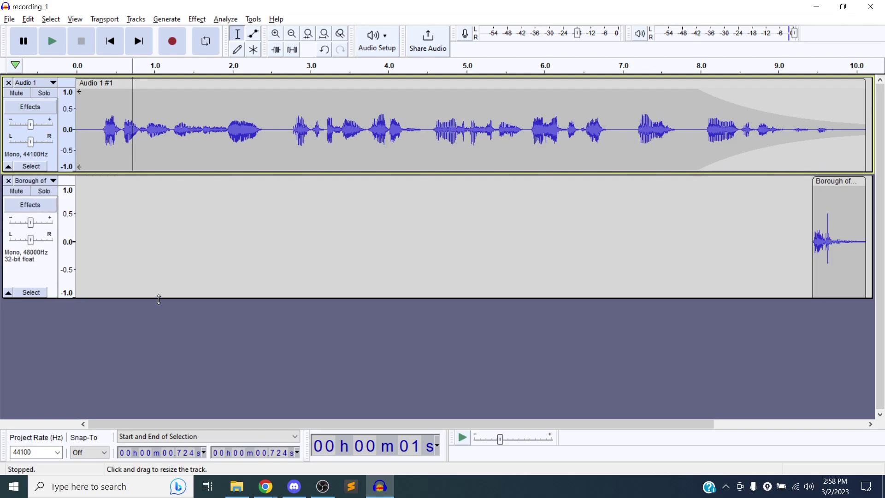
drag(159, 300, 159, 232)
click(110, 41)
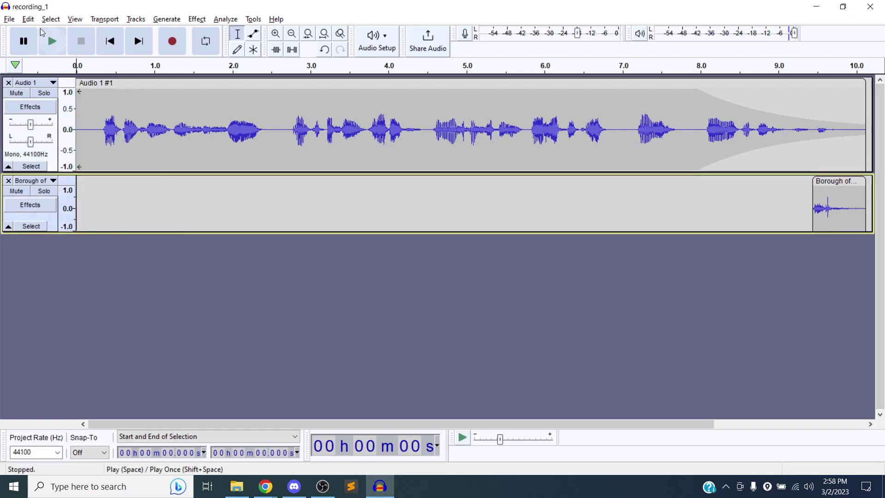
Step: Import the crowd-at-cafeteria FLAC from Desktop > MMP 100 > Audio Portrait of a Place
click(10, 19)
mouse_move(54, 119)
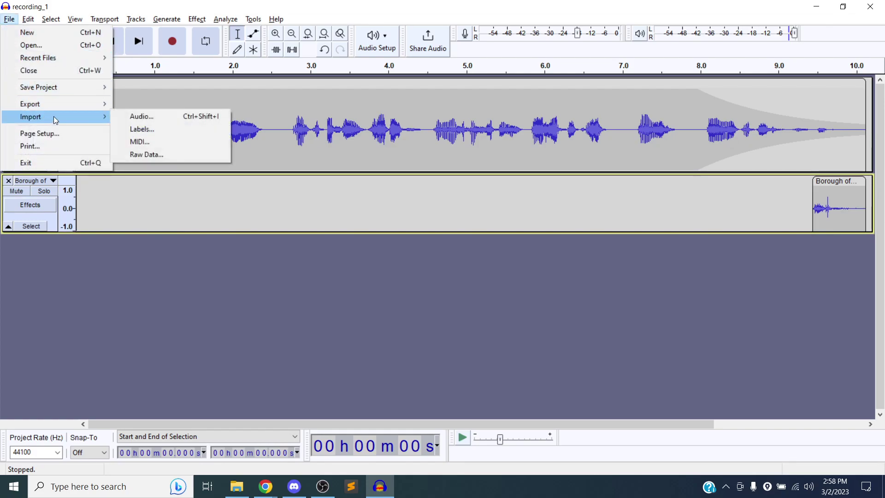
click(147, 117)
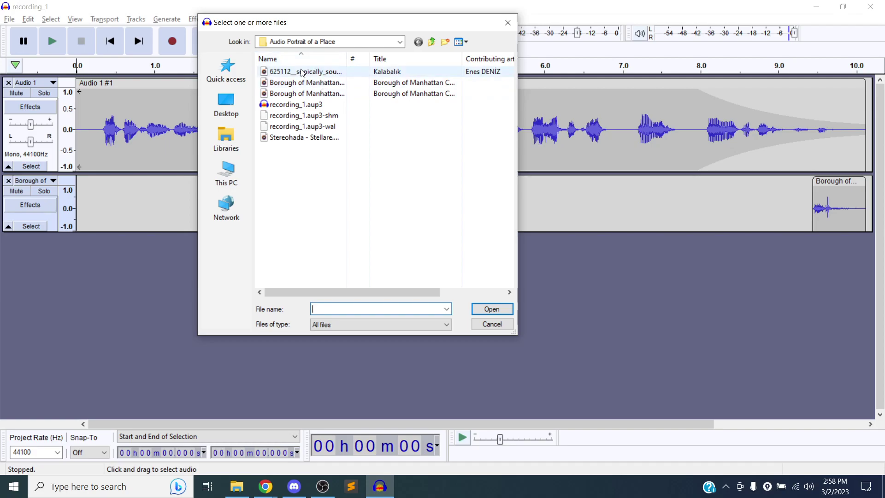
click(226, 105)
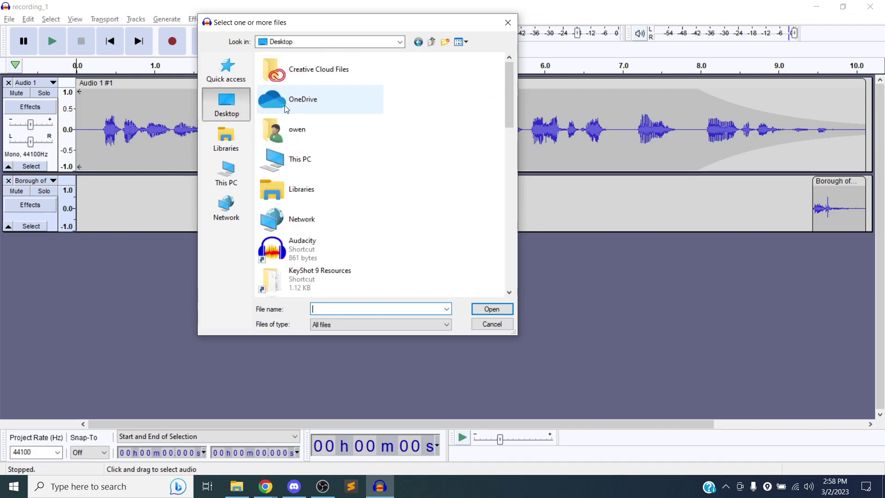
scroll(304, 184, down, 7)
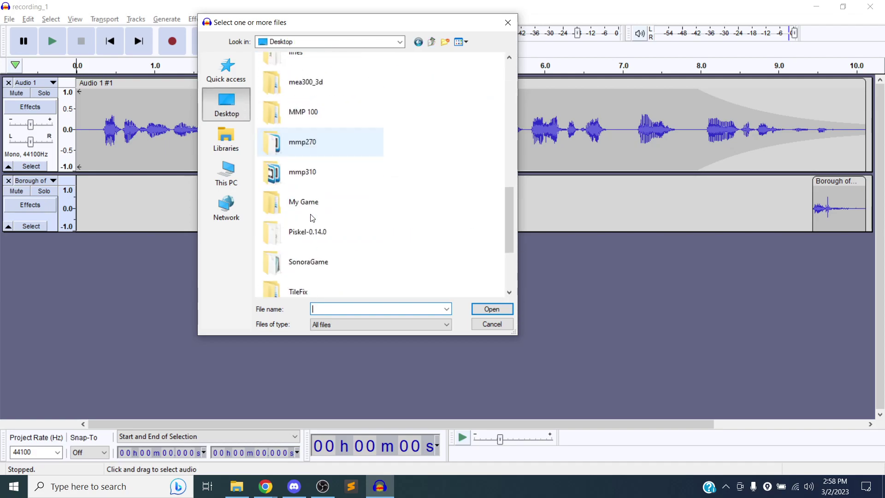
double_click(318, 113)
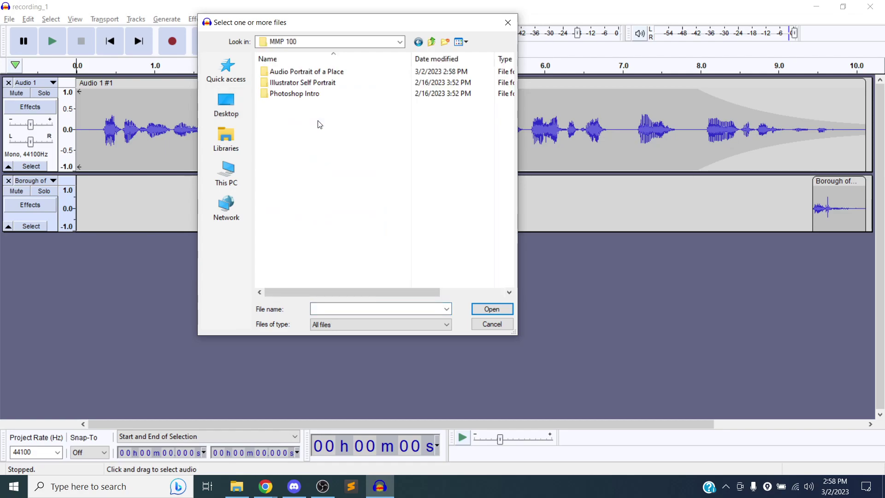
double_click(300, 72)
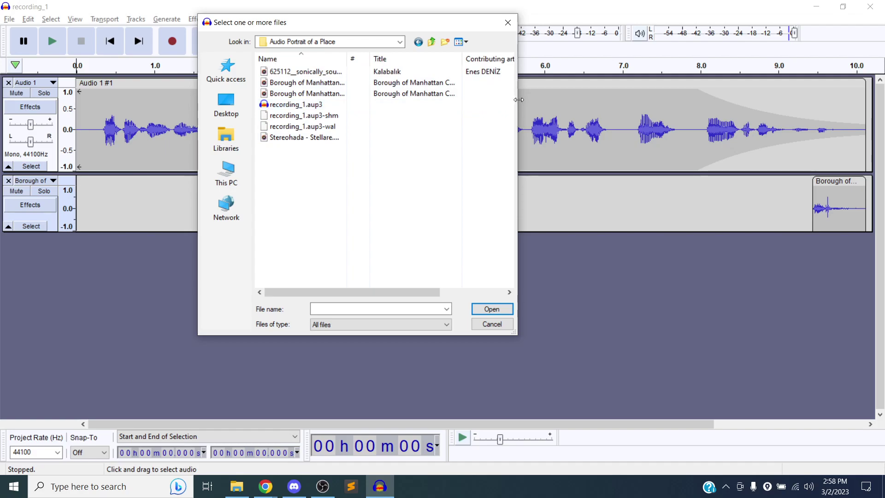
drag(522, 100, 686, 99)
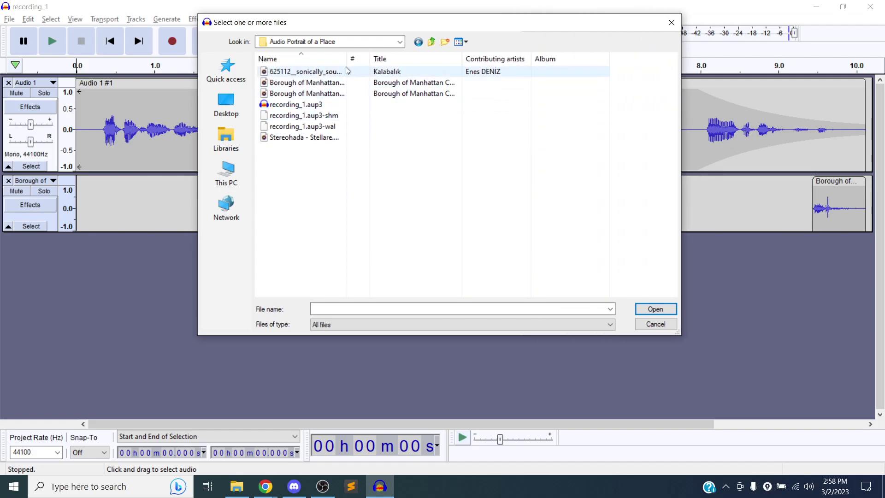
drag(348, 62, 490, 62)
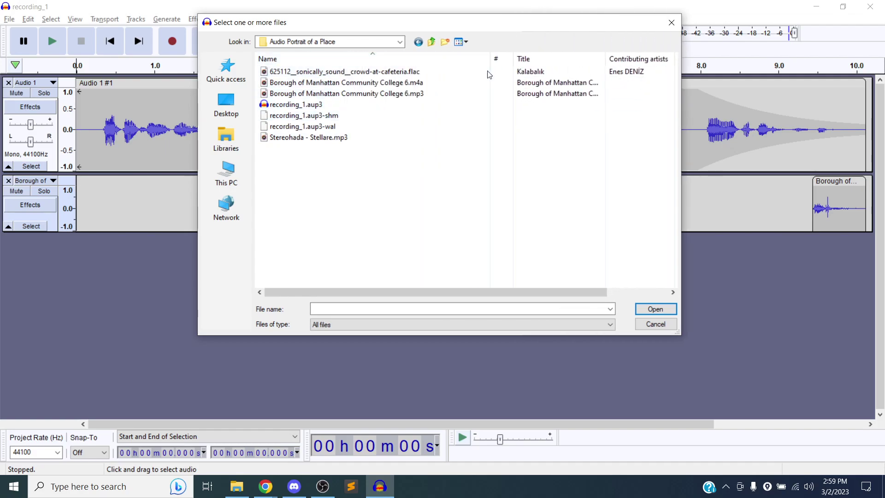
click(343, 73)
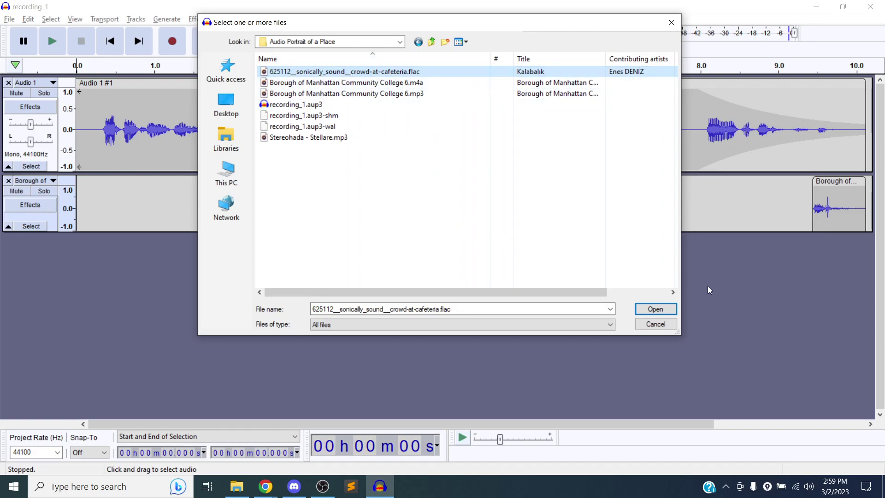
click(655, 309)
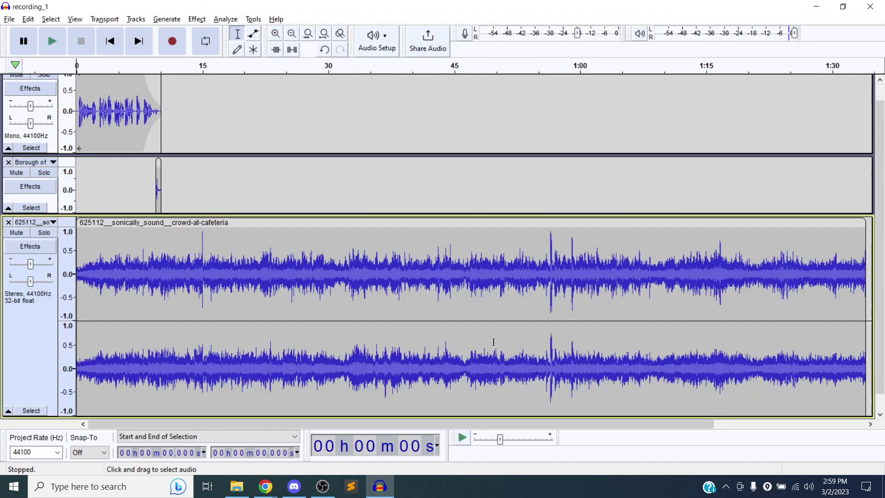
Step: Shorten the cafeteria track, jump back to the project start, and select the cafeteria track
click(481, 409)
drag(480, 418, 466, 342)
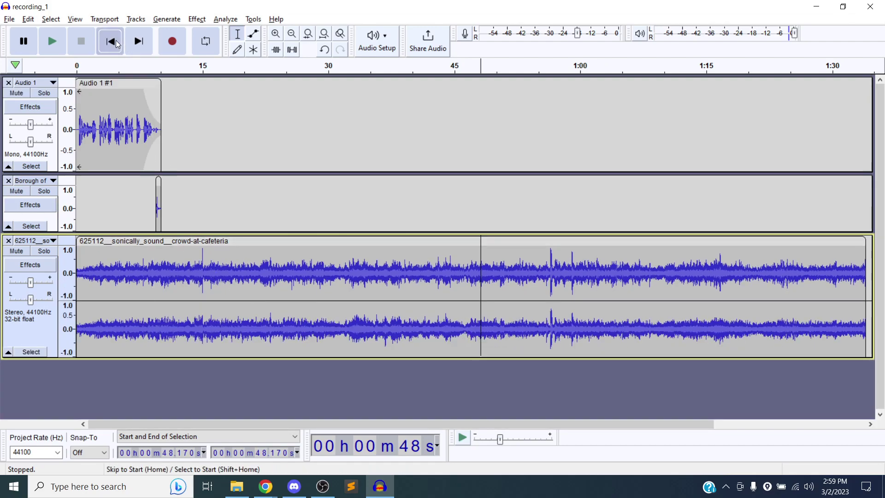
click(115, 41)
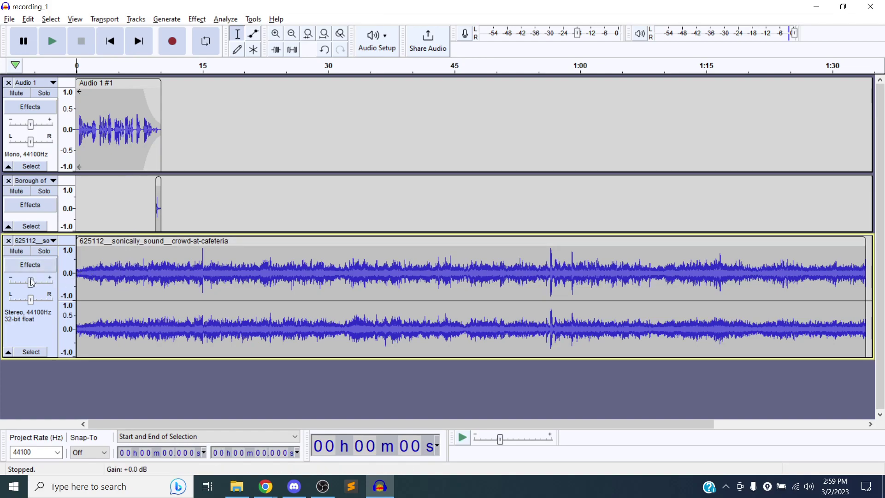
click(107, 277)
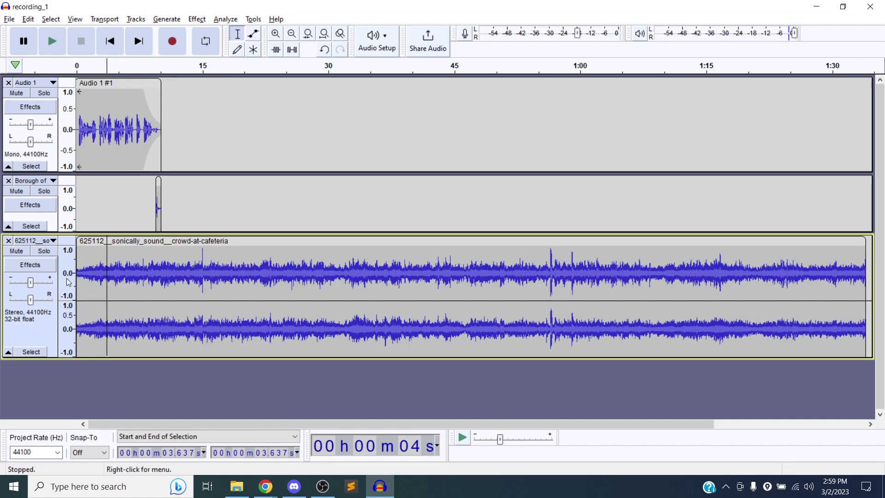
Step: Lower the cafeteria track gain to -24 dB, play the mix from the start, then shrink the track
drag(30, 287, 20, 288)
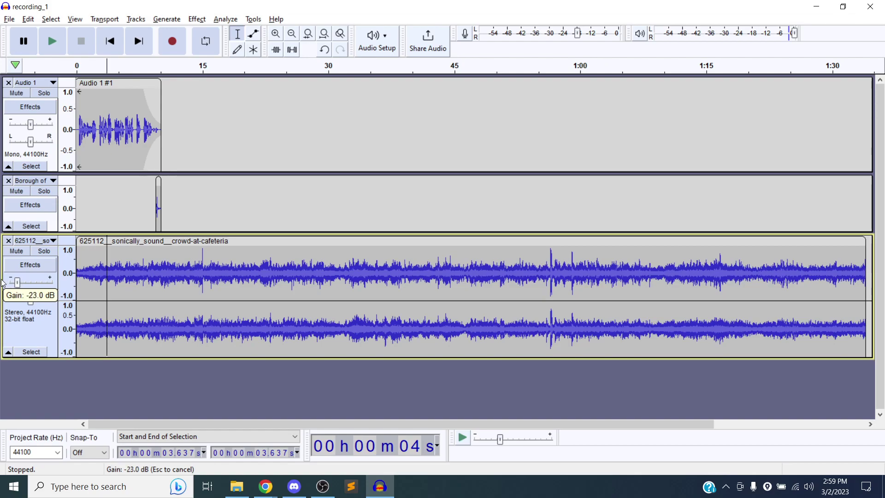
drag(3, 286, 3, 286)
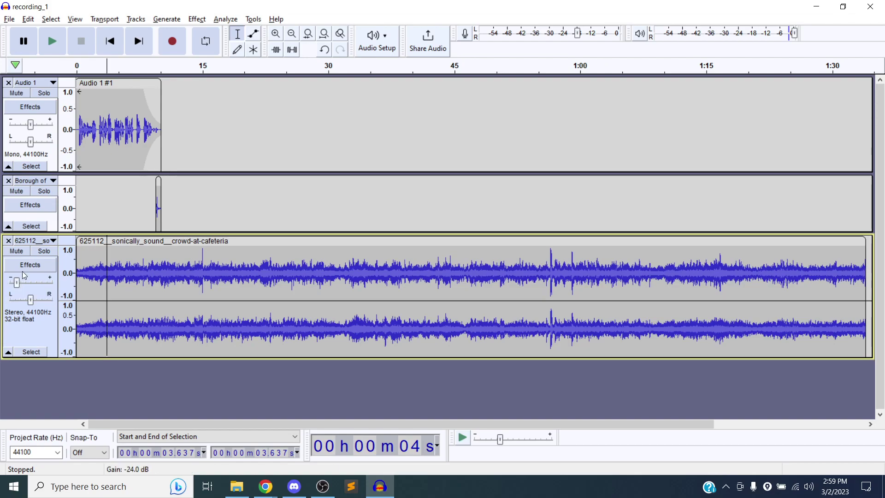
click(109, 41)
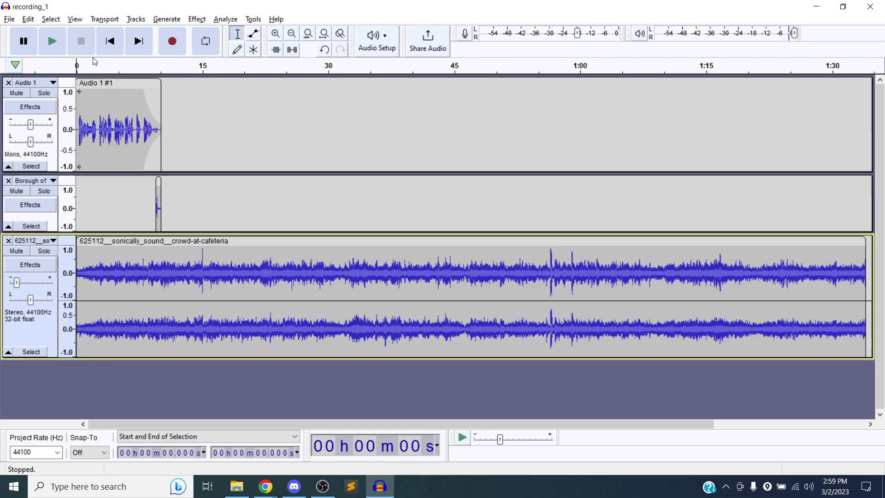
click(59, 40)
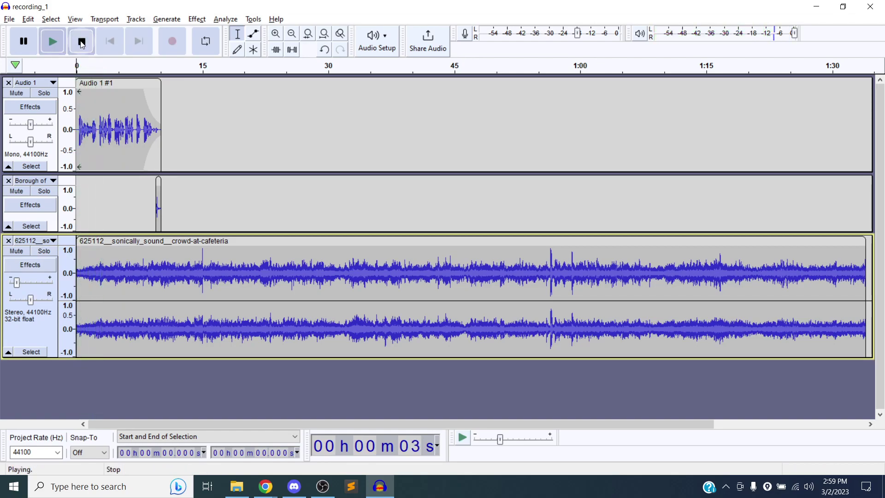
click(80, 42)
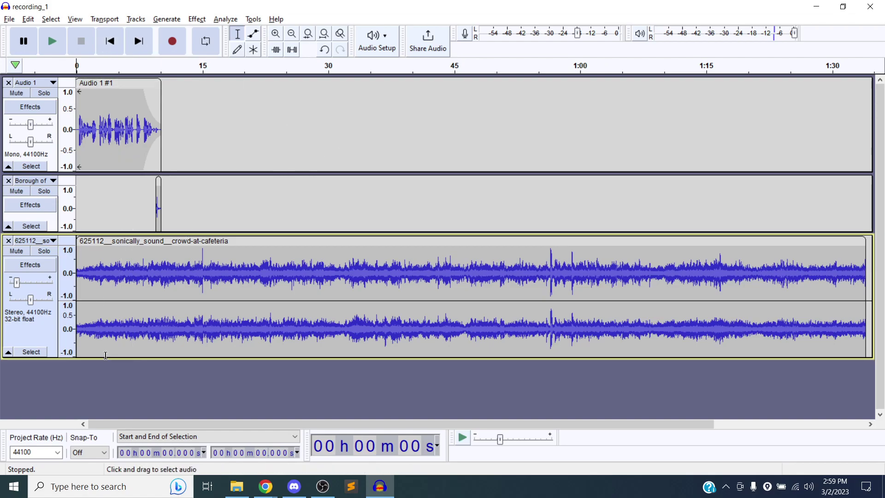
drag(106, 356, 126, 300)
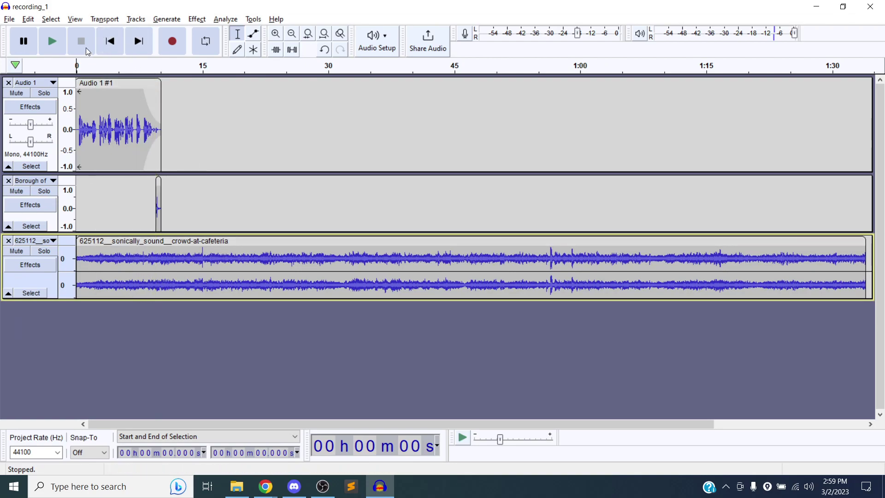
Step: Arrange the project folder window beside Audacity so both are visible
click(237, 486)
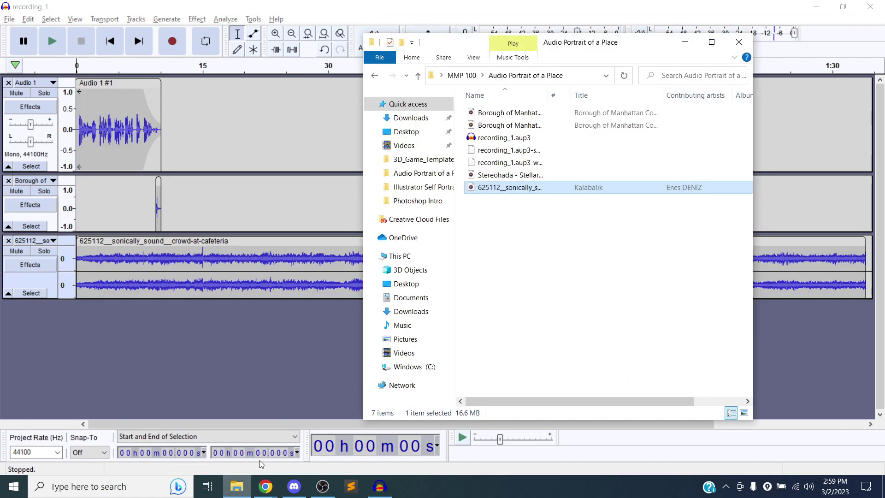
drag(579, 48, 667, 33)
click(380, 488)
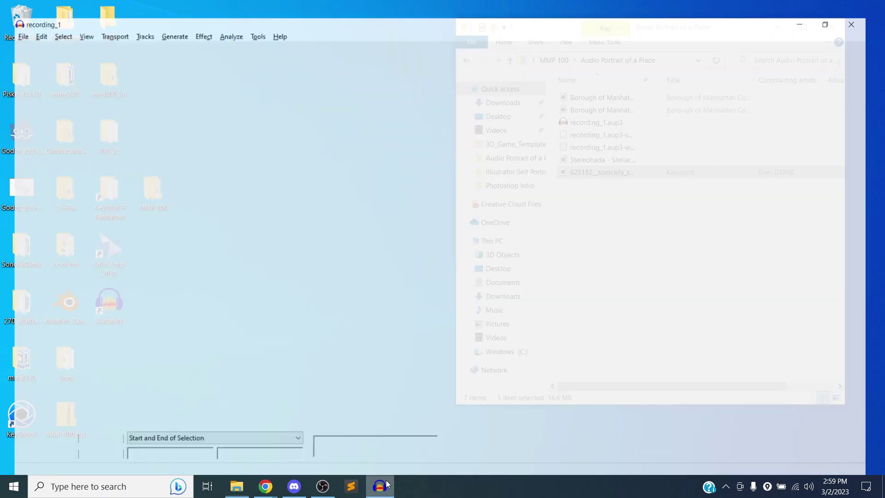
click(236, 486)
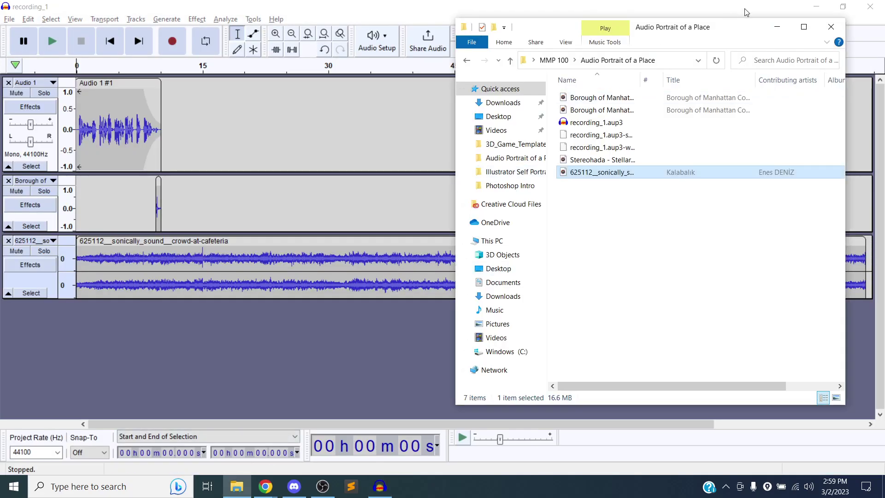
drag(710, 32, 718, 34)
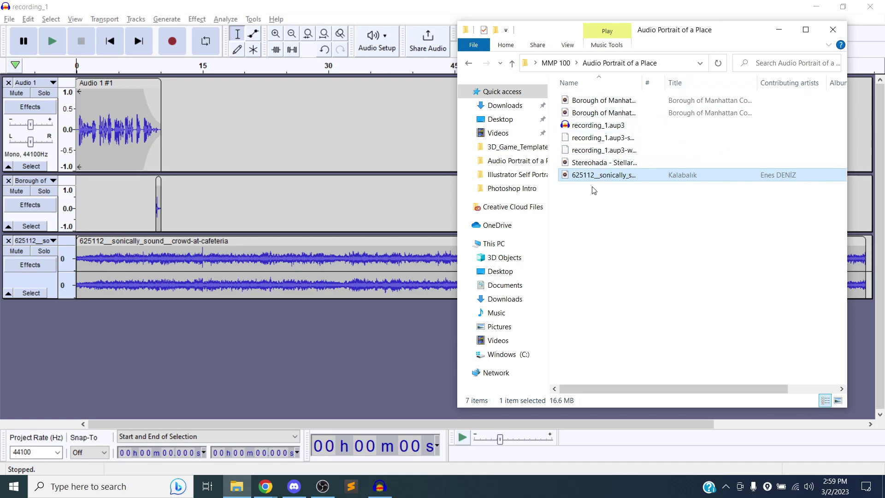
Step: Drag the Stereohada – Stellare MP3 into Audacity as a fourth stereo track
click(571, 164)
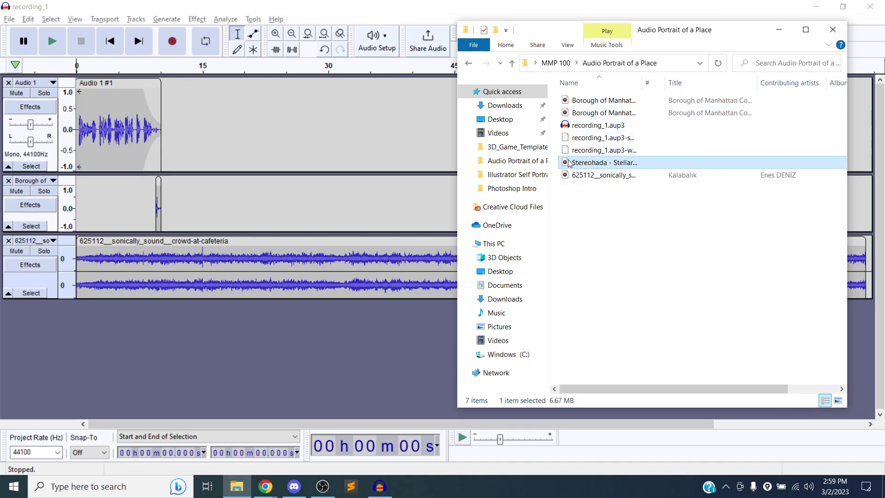
drag(570, 163, 313, 355)
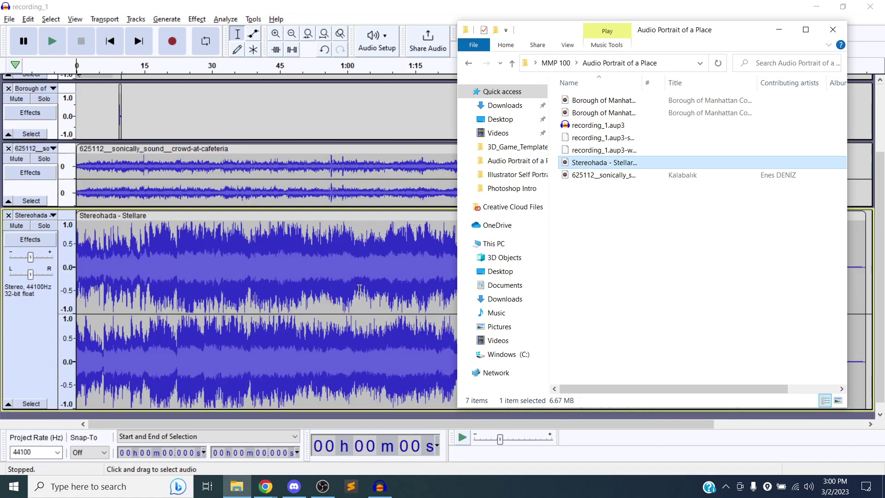
click(359, 289)
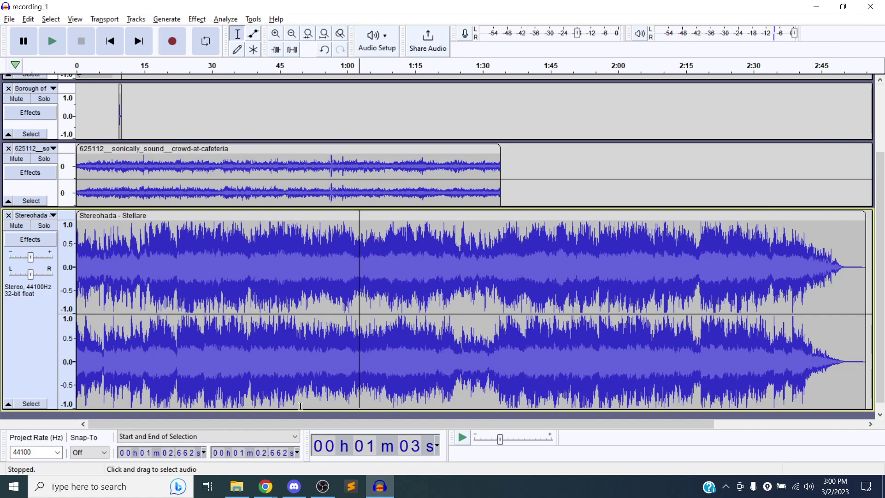
Step: Shrink the Stellare track to fit, return to the start, and drag its gain down to -30 dB
drag(300, 409, 347, 292)
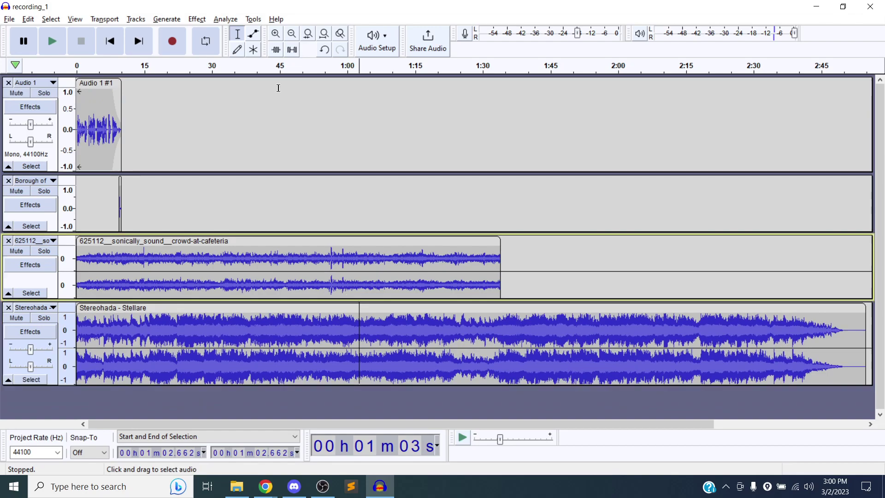
click(110, 42)
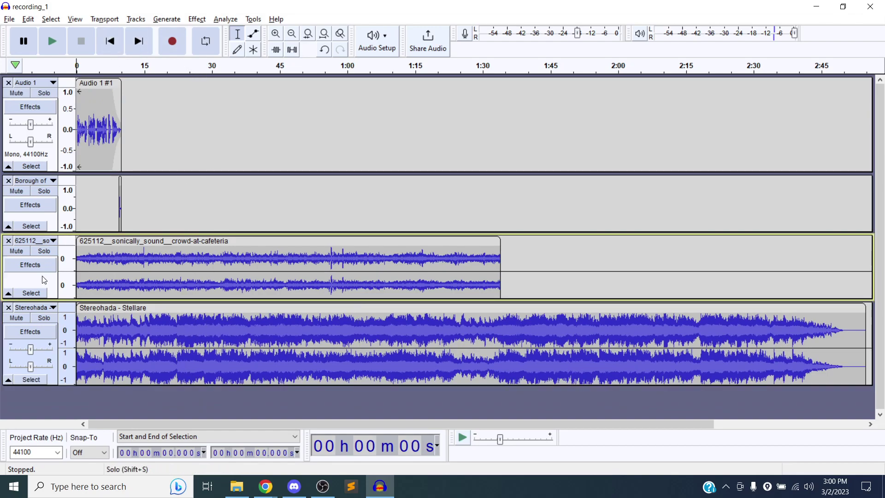
drag(30, 349, 17, 352)
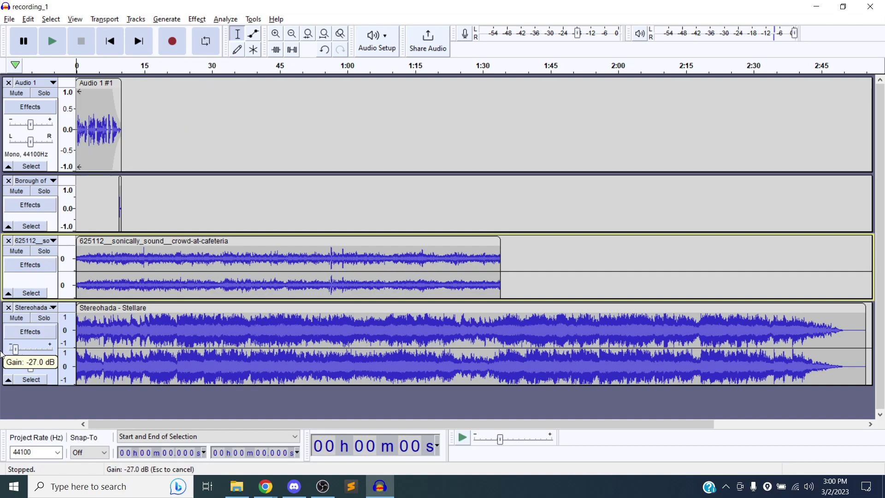
drag(1, 355, 17, 357)
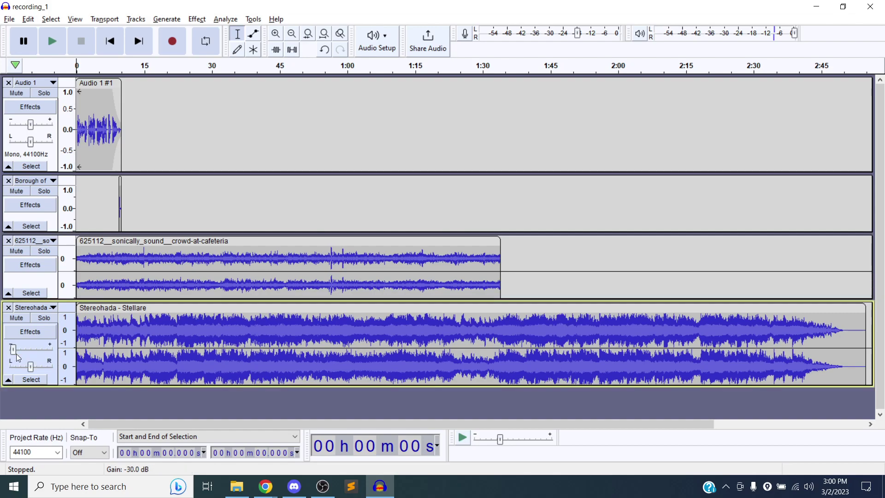
click(294, 486)
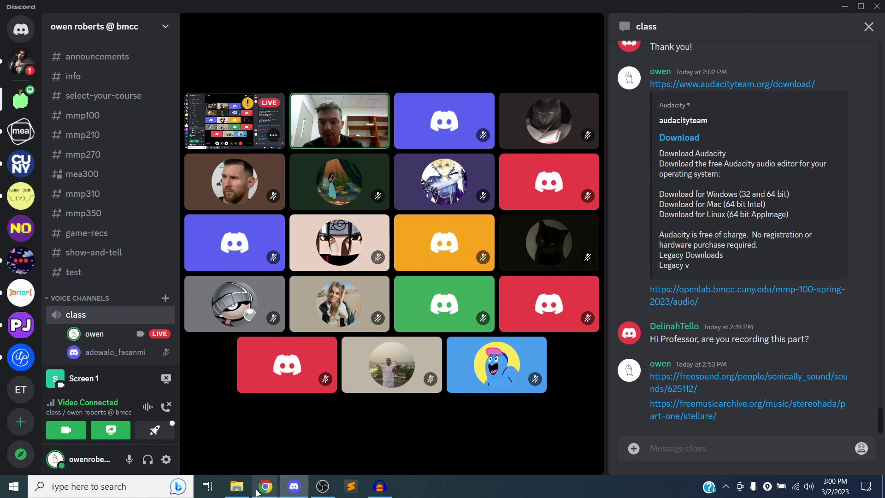
Step: Search the taskbar for 'tex' and launch a blank Notepad window
click(134, 490)
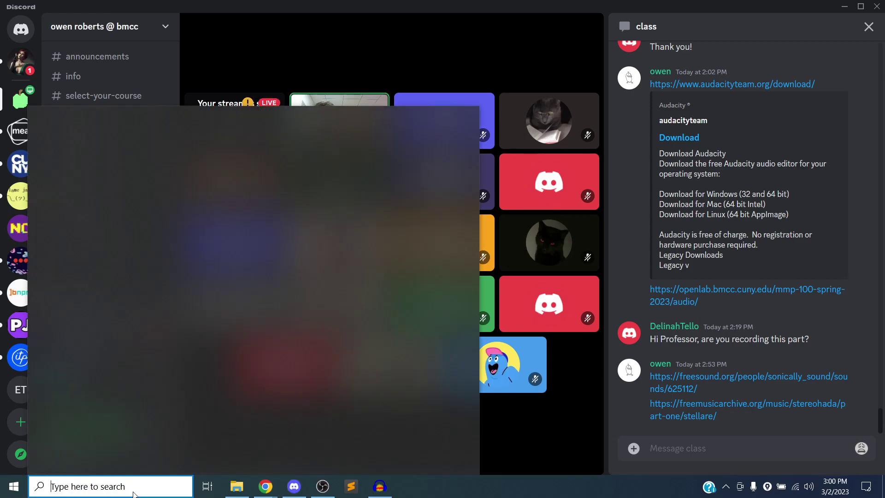
text(text)
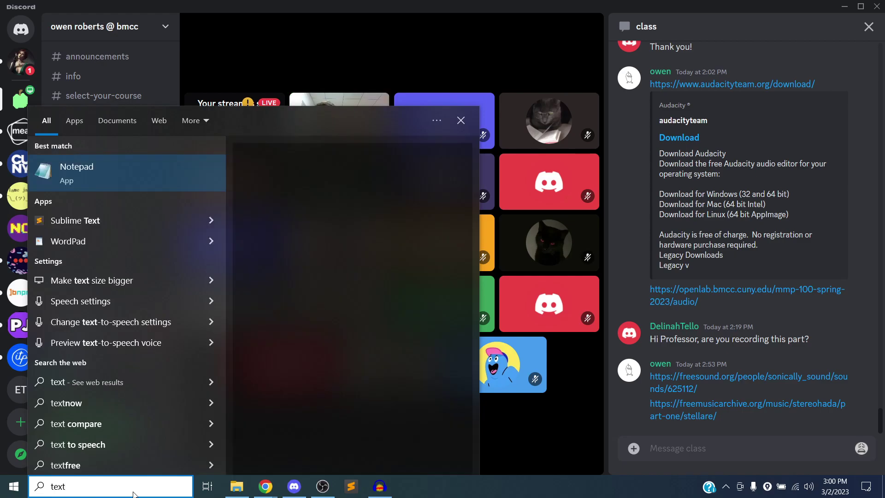
key(Escape)
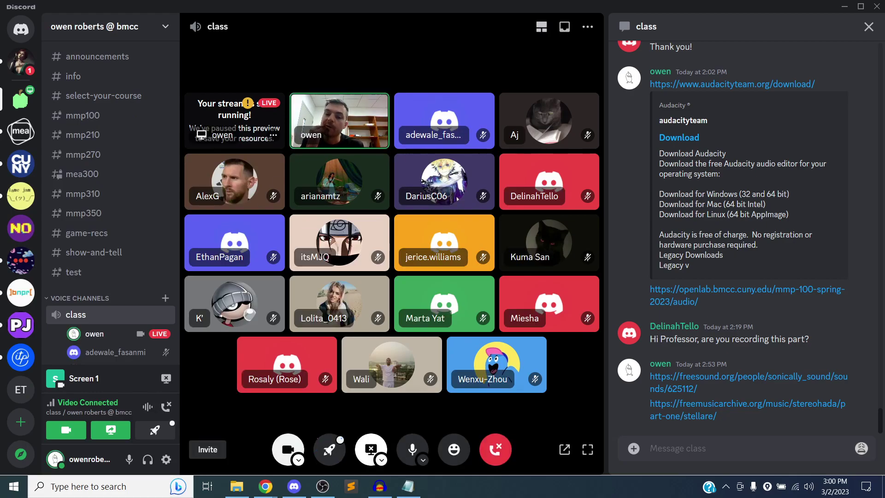
click(408, 485)
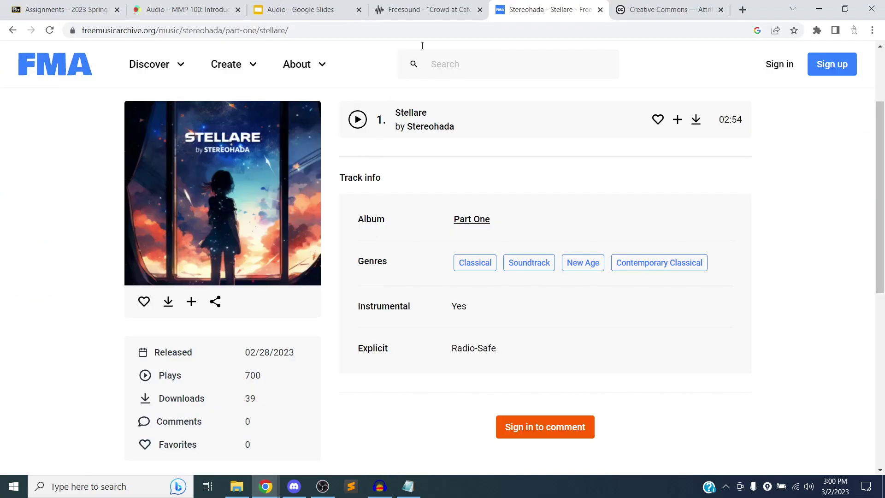
Step: Copy the Freesound Crowd at Cafeteria page link into the Notepad note
click(431, 11)
click(427, 30)
key(ctrl+c)
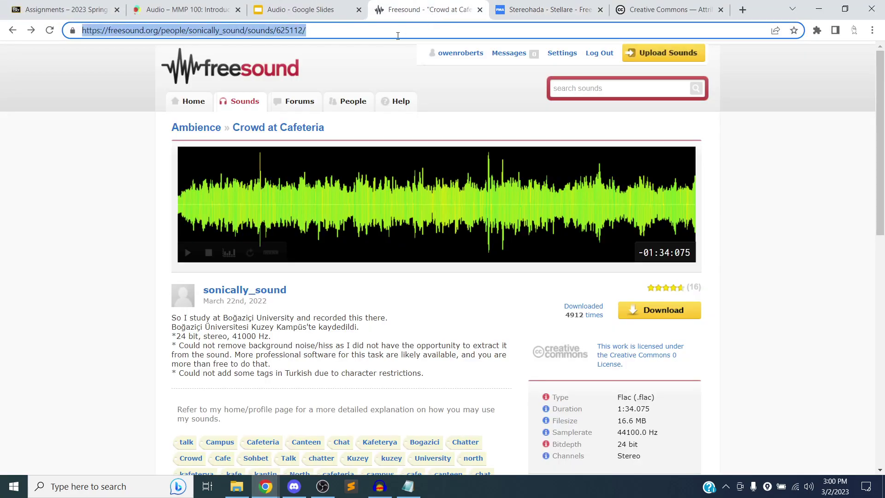
key(alt+Tab)
key(alt+Tab)
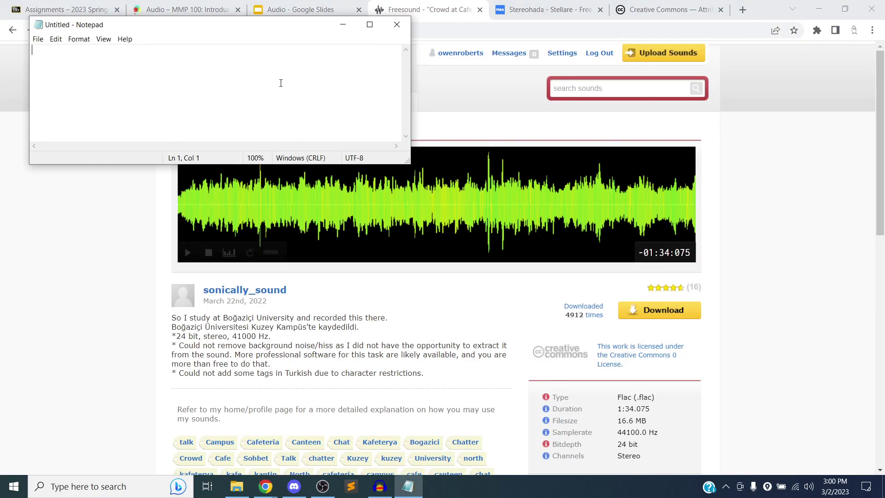
key(ctrl+v)
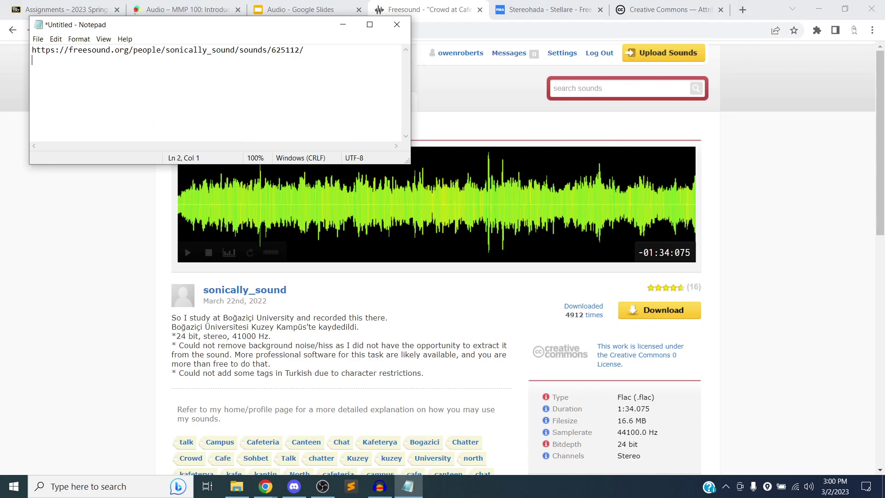
Step: Add the Free Music Archive Stellare page link on the note's second line
key(alt+Tab)
click(547, 9)
click(447, 30)
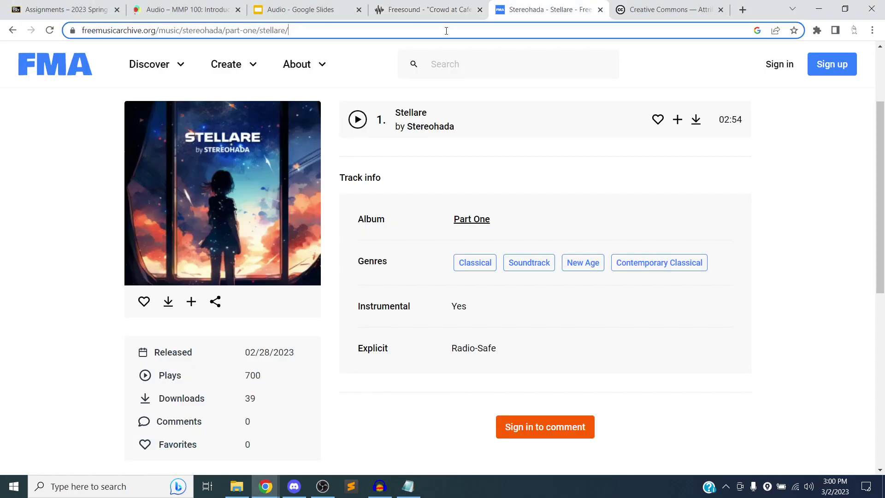
key(ctrl+a)
key(ctrl+c)
key(alt+Tab)
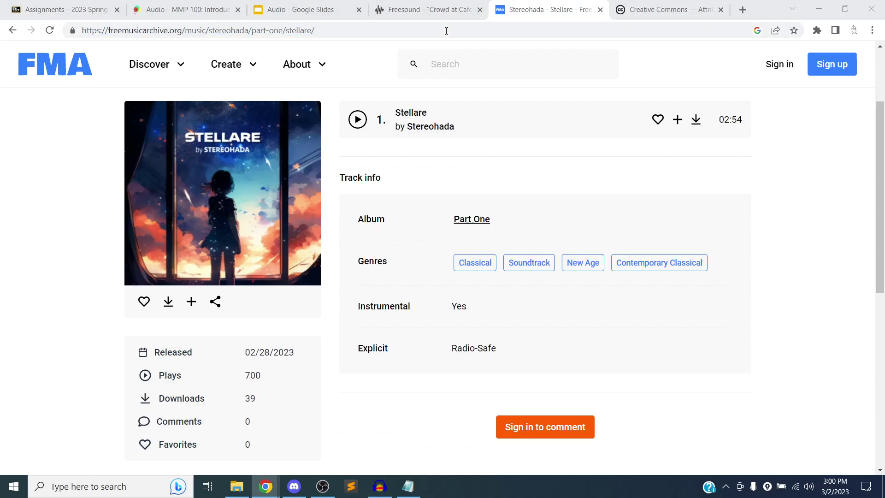
key(Return)
key(ctrl+v)
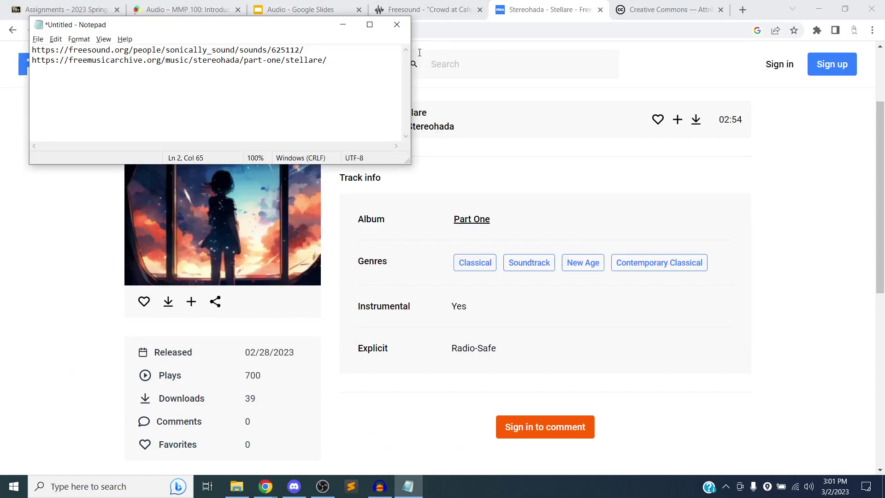
Step: Save the note as sources.txt in Desktop > MMP 100 > Audio Portrait of a Place, then close Notepad
key(ctrl+s)
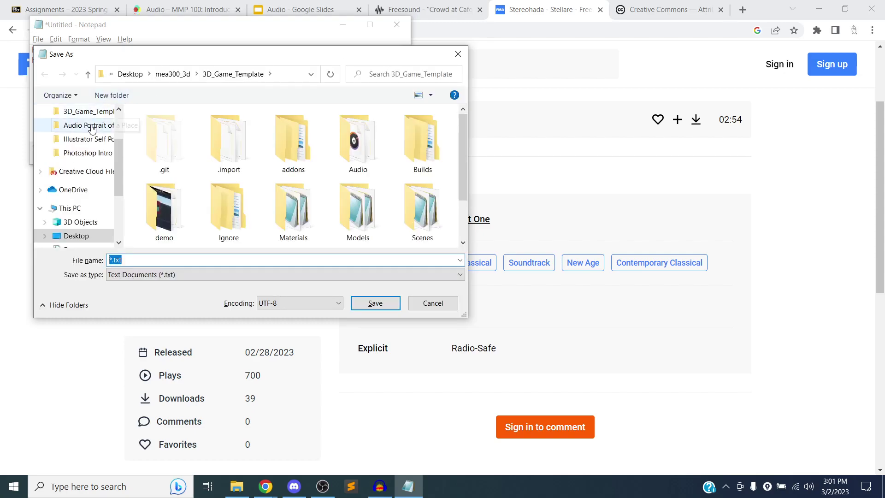
scroll(60, 129, up, 2)
click(80, 150)
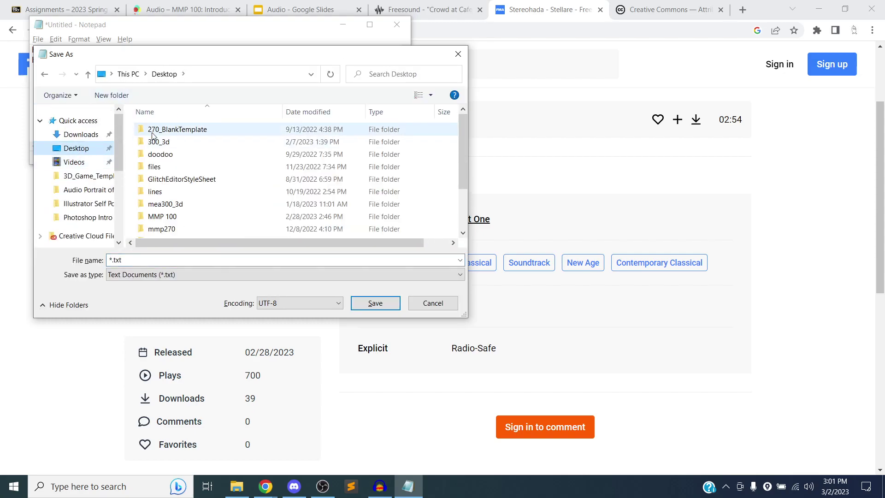
scroll(180, 166, down, 5)
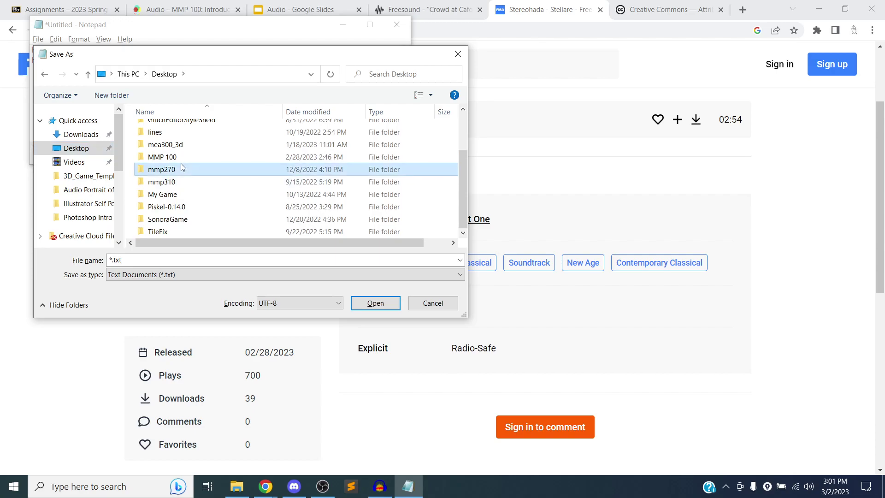
double_click(180, 158)
click(180, 131)
double_click(181, 131)
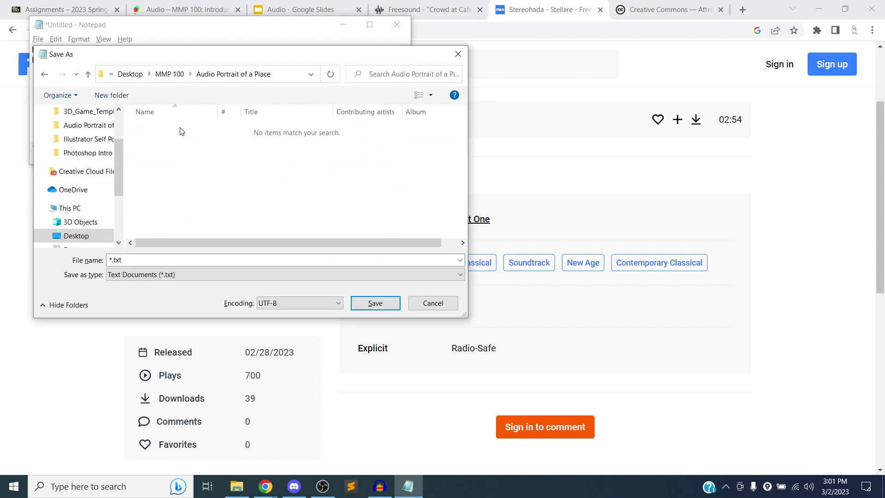
double_click(156, 260)
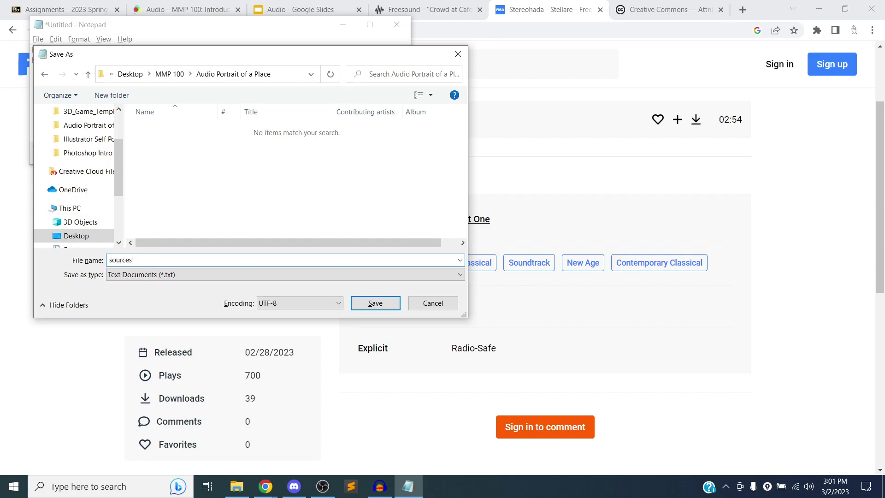
key(Return)
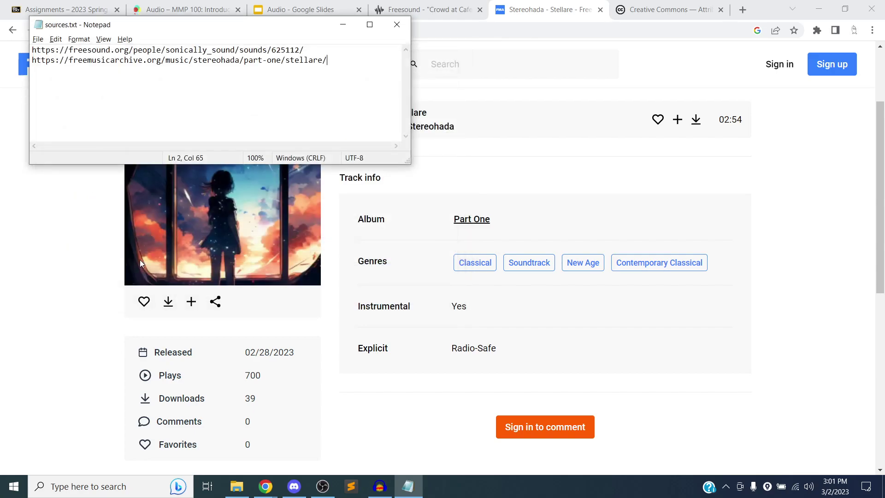
click(397, 25)
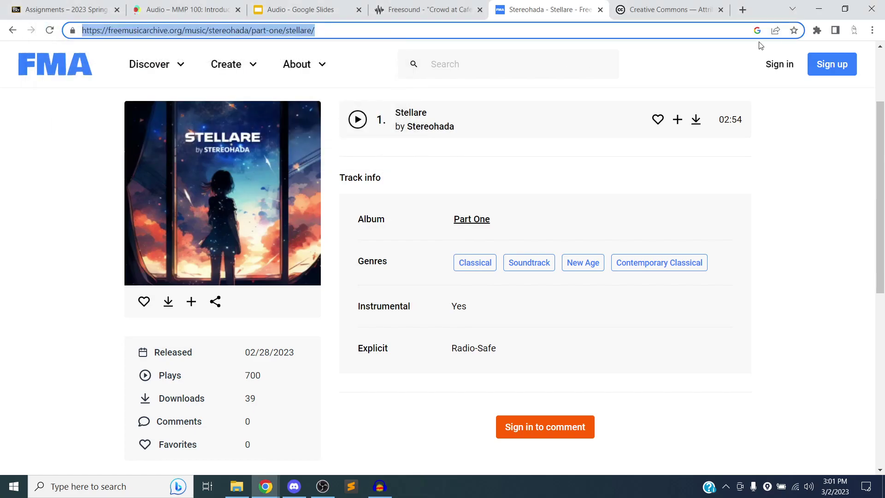
Step: In Discord, replace the Screen 1 share with the recording_1 Audacity window, then return to Audacity
click(813, 10)
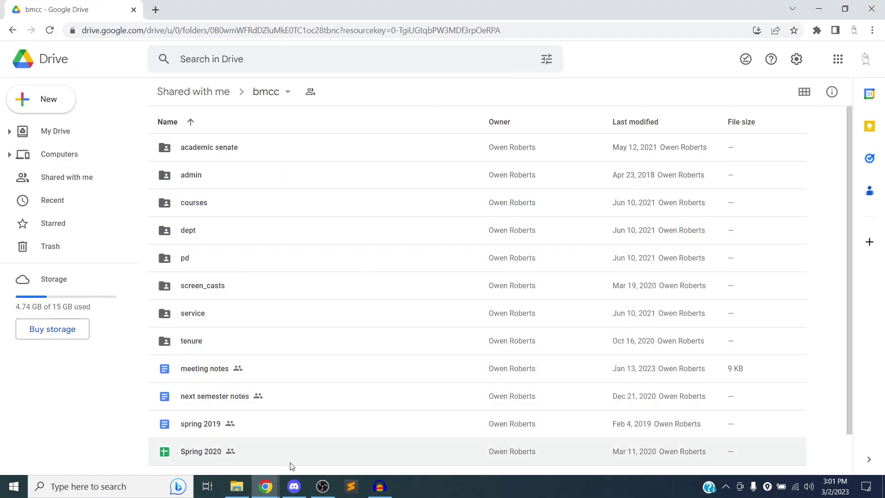
click(295, 487)
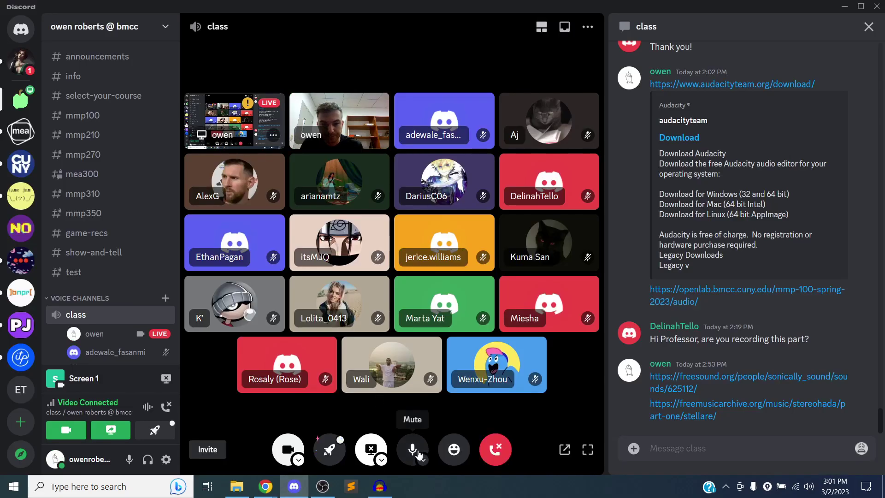
click(380, 450)
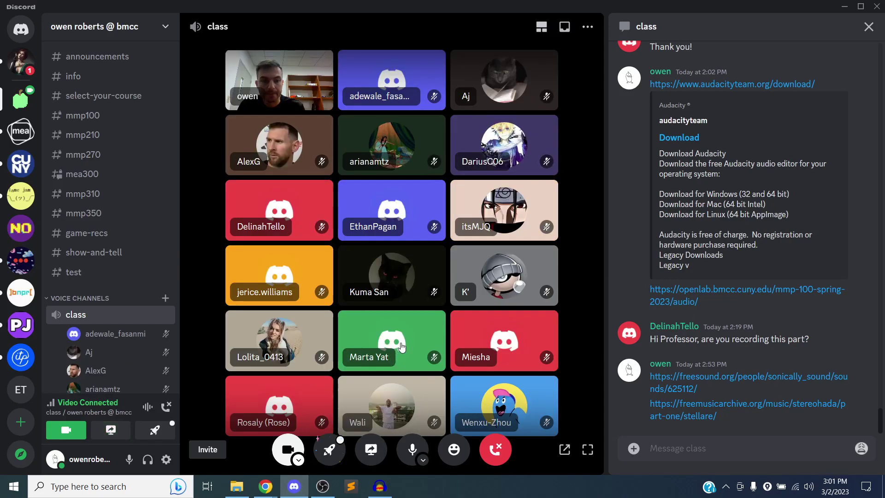
click(372, 450)
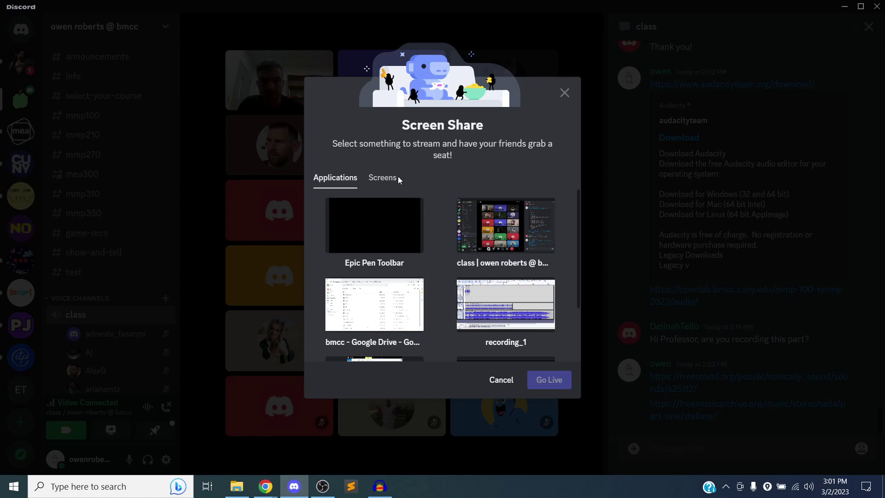
click(466, 317)
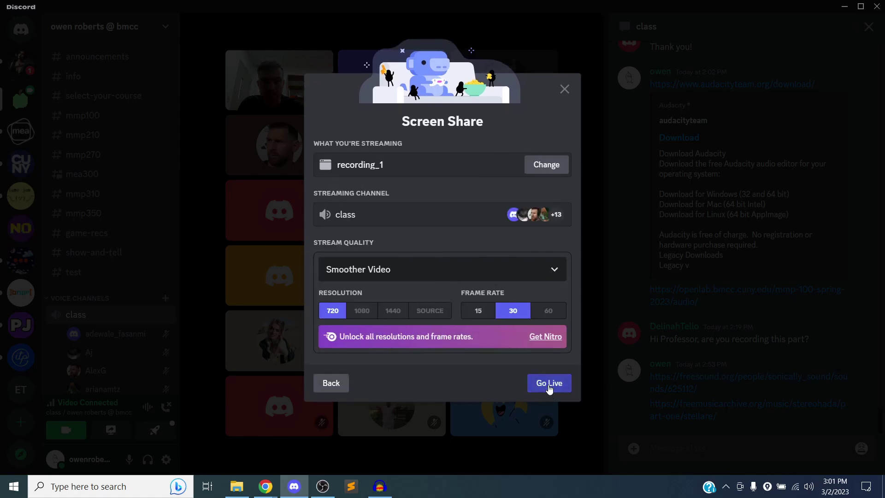
click(549, 386)
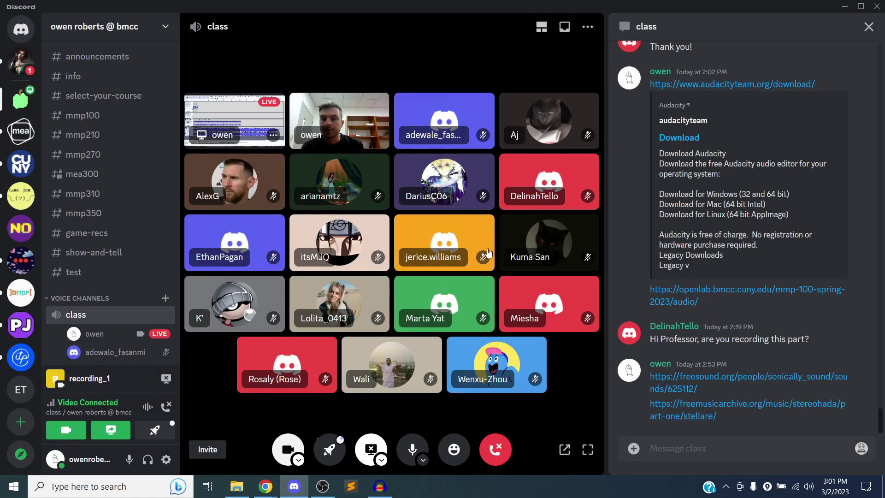
click(379, 486)
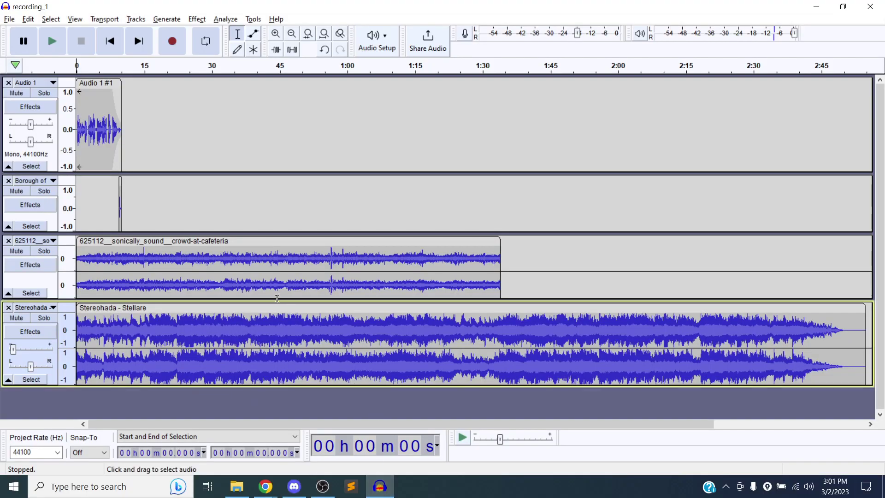
Step: Solo the 625112 cafeteria ambience track and play it briefly
click(44, 251)
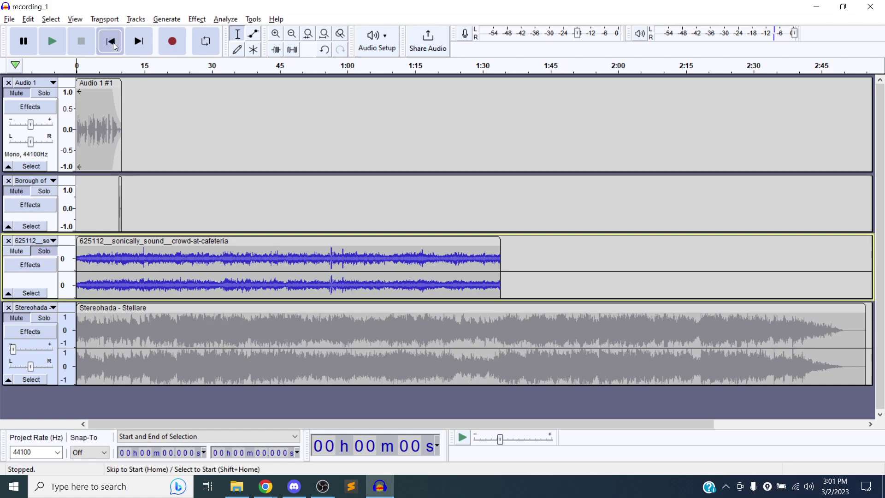
click(51, 42)
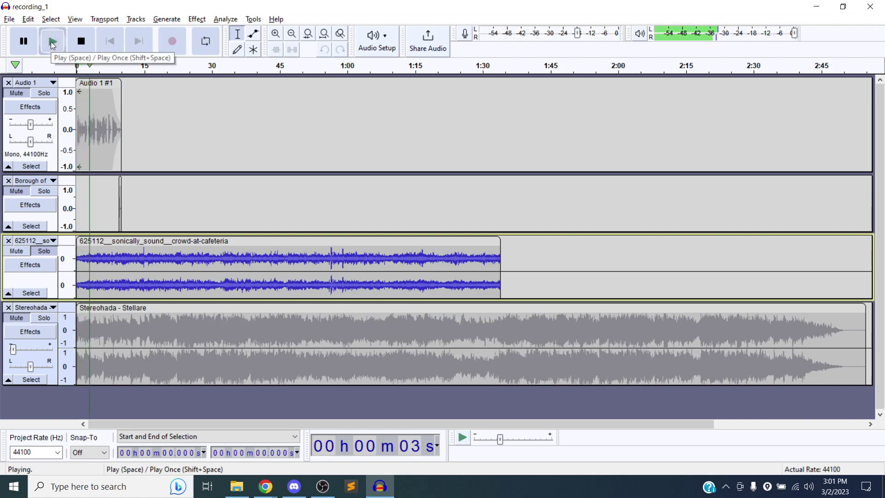
click(73, 41)
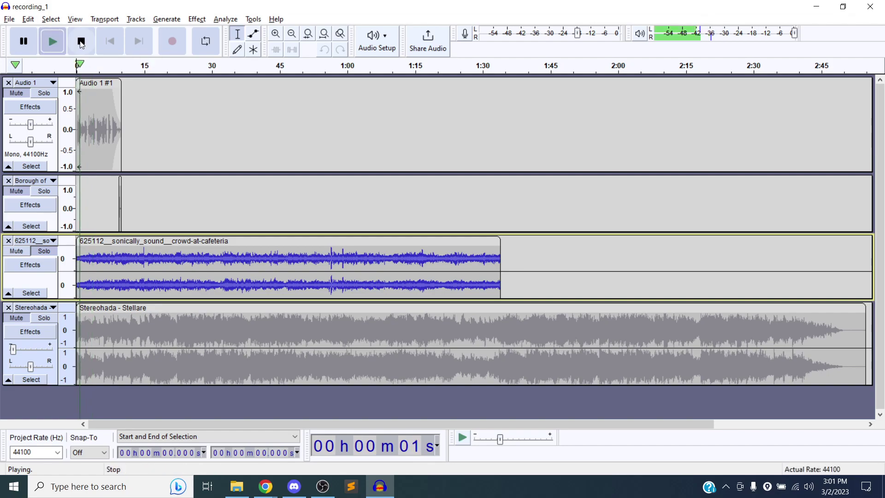
click(74, 41)
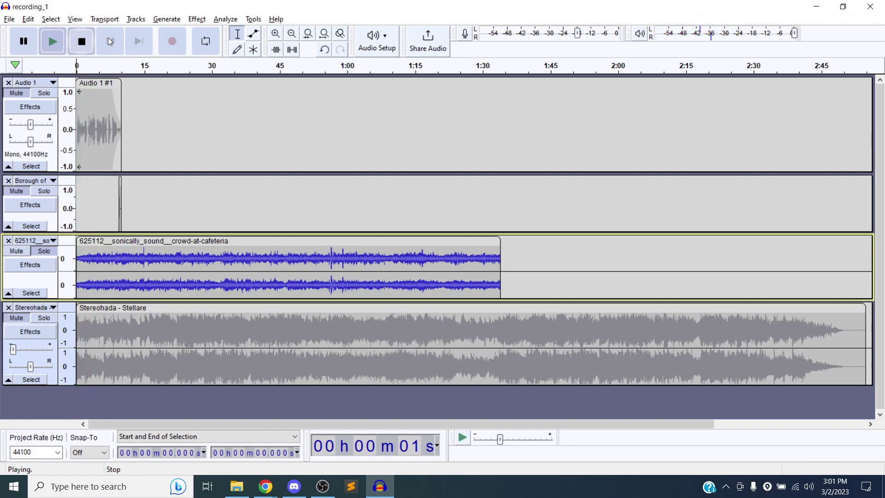
Step: Solo the Stereohada – Stellare music track and play it briefly
click(47, 319)
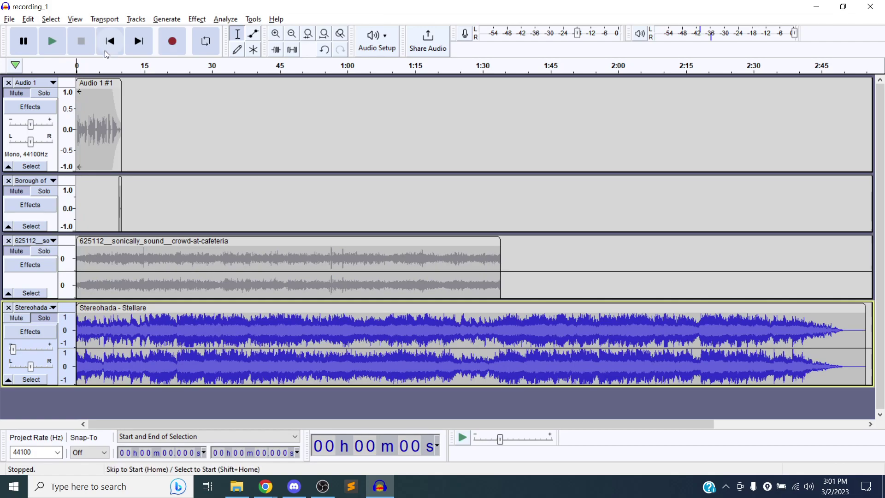
click(56, 43)
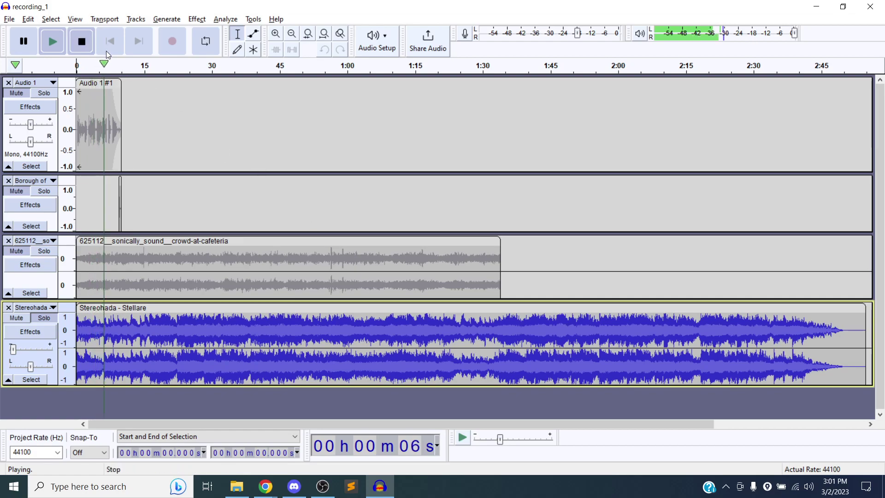
click(92, 48)
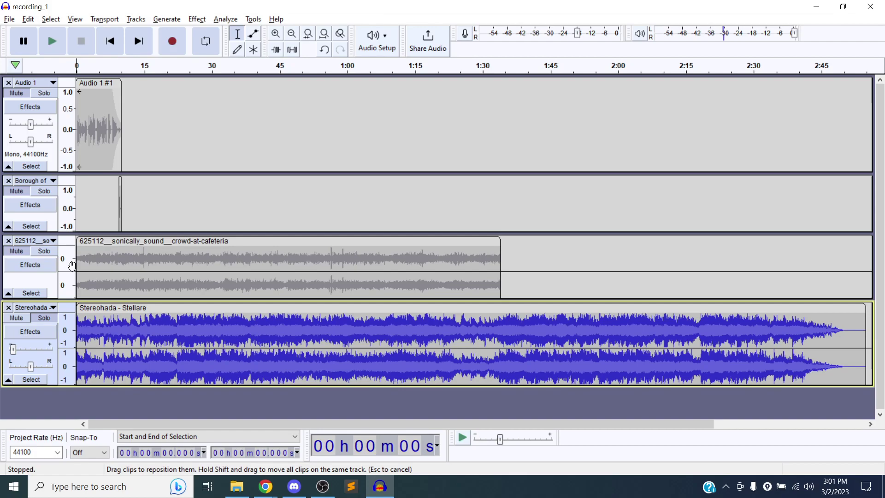
Step: Unsolo the Stellare track and zoom the timeline to show about the first 22 seconds
click(45, 319)
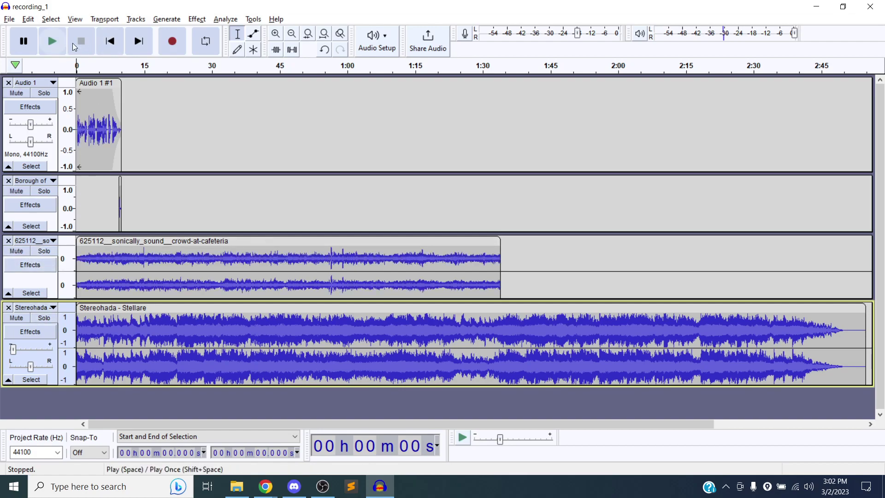
click(276, 34)
click(275, 35)
click(275, 34)
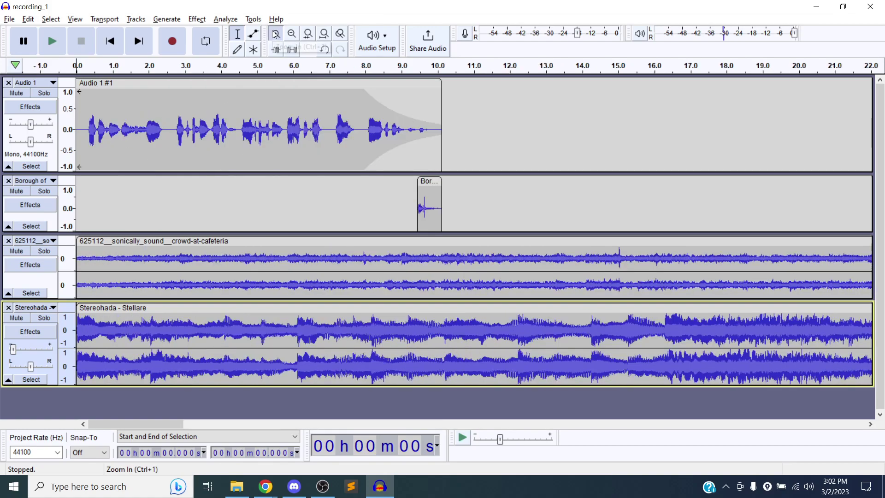
click(275, 35)
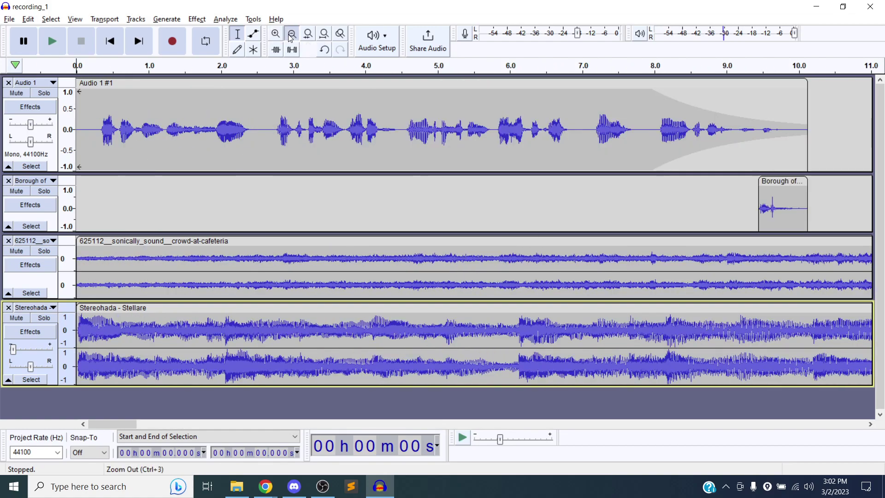
click(290, 36)
Step: Play the four-track mix from 0 s for about six seconds, then stop
click(167, 106)
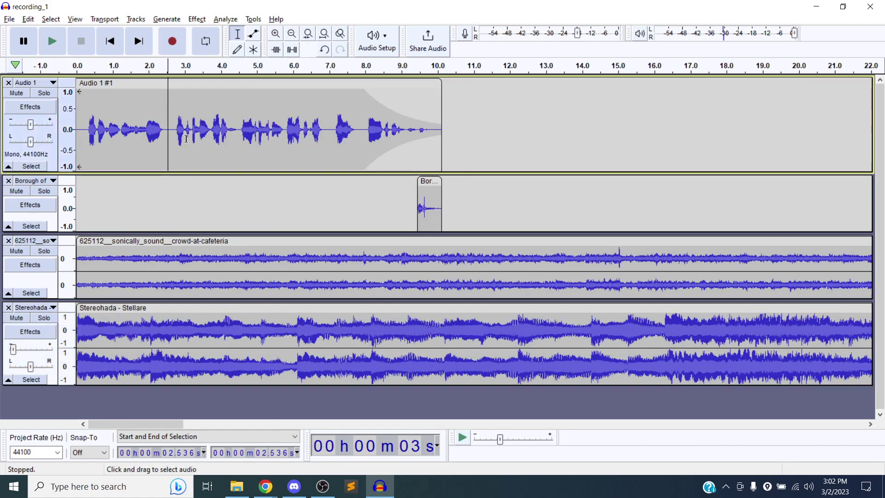
click(410, 205)
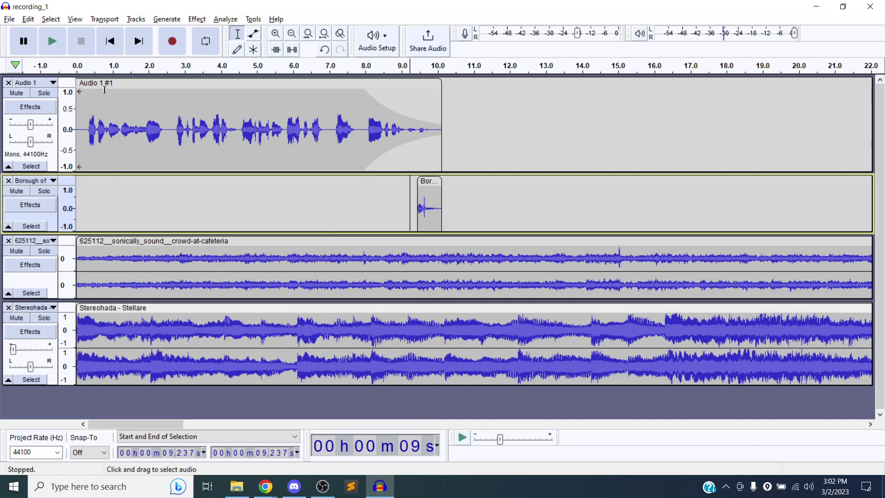
click(110, 41)
click(60, 42)
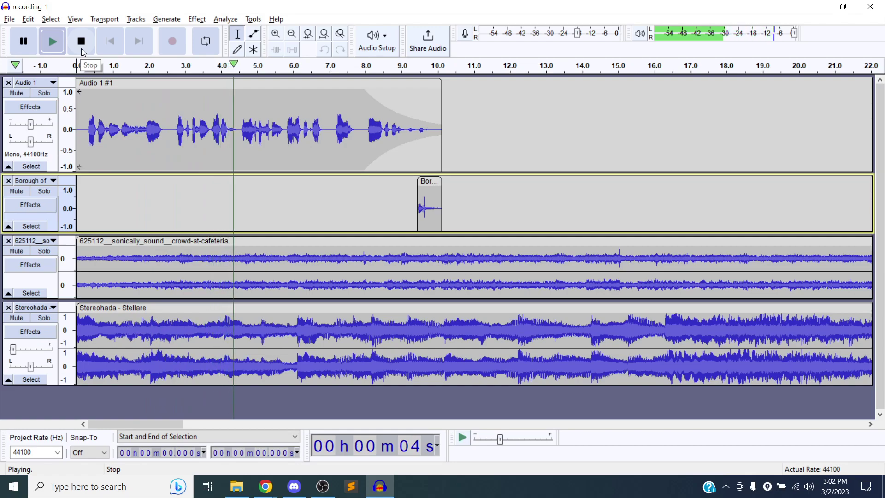
click(81, 41)
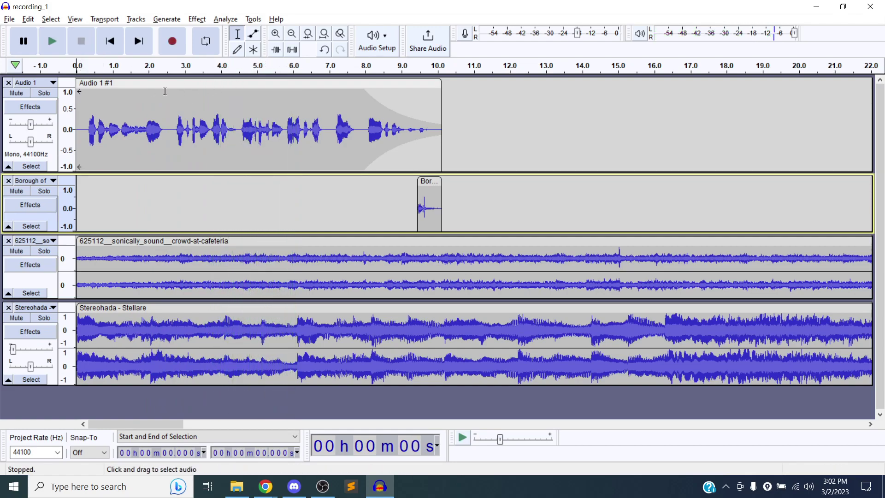
Step: Slide the voice clip to start near 1.7 s and the Borough clip to about 12 s, then preview
drag(164, 86, 258, 86)
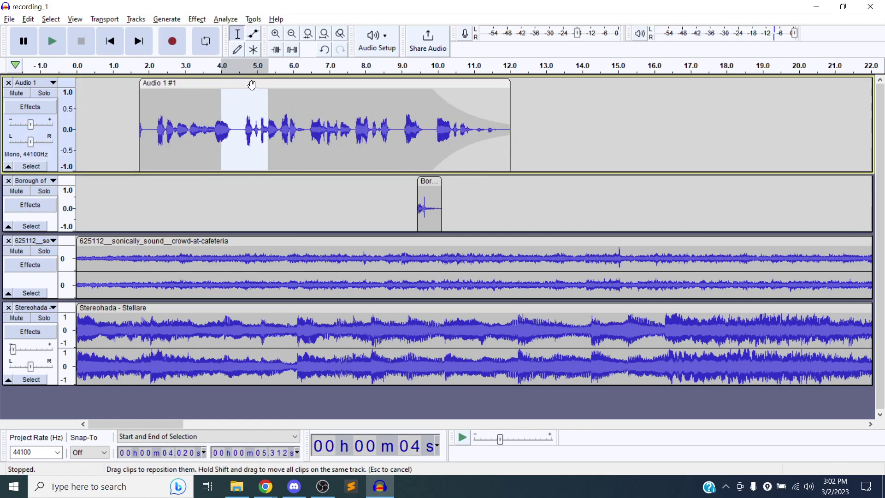
drag(440, 184, 513, 187)
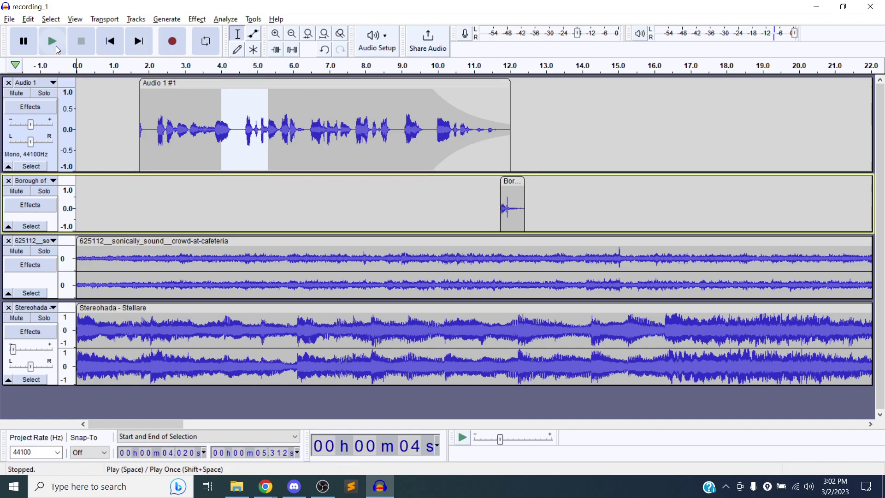
click(56, 45)
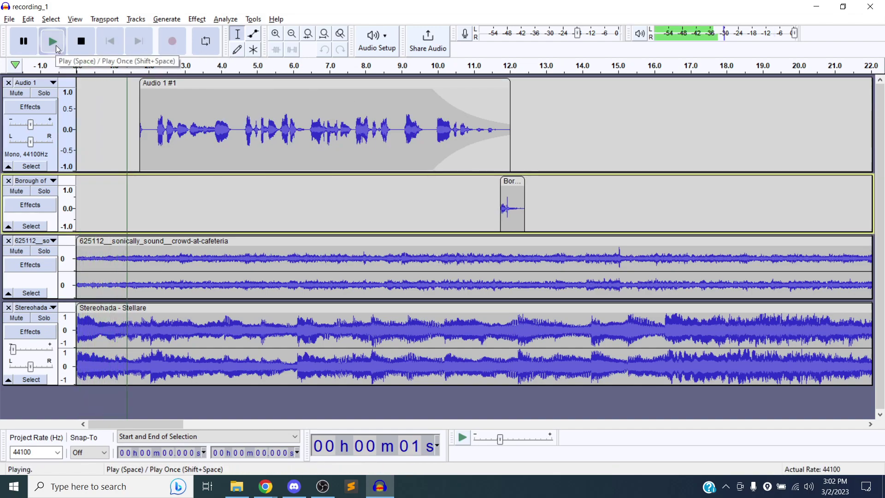
key(space)
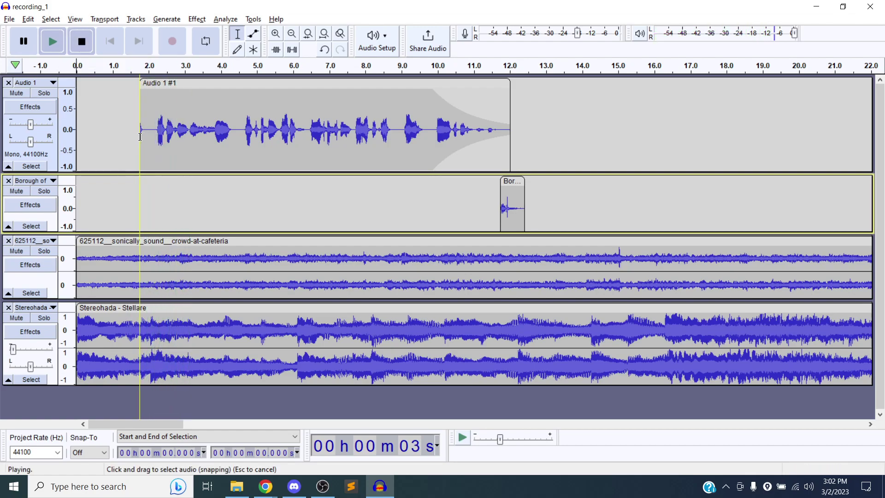
Step: Delete 1.563–2.042 s from the voice clip's start and preview the mix
drag(134, 130, 150, 132)
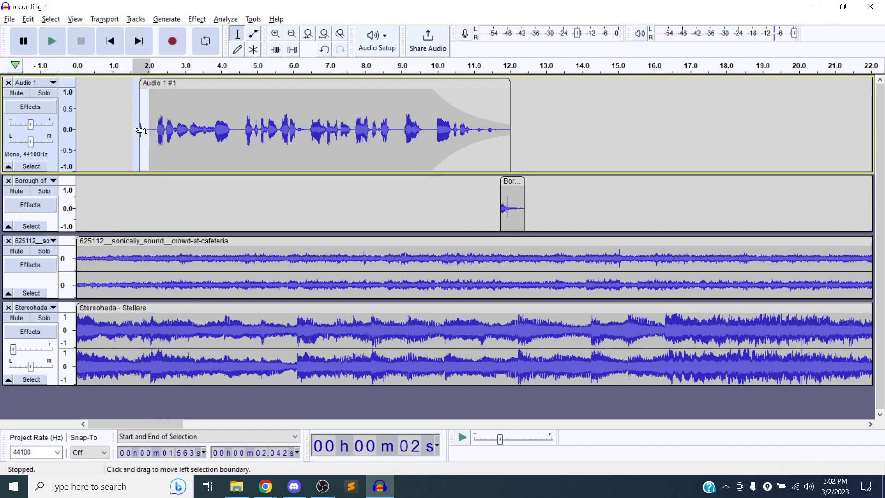
key(Delete)
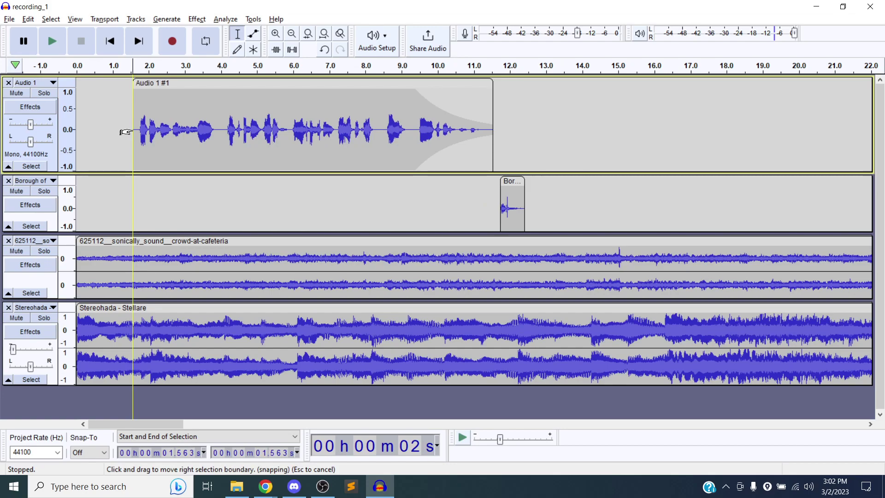
click(57, 44)
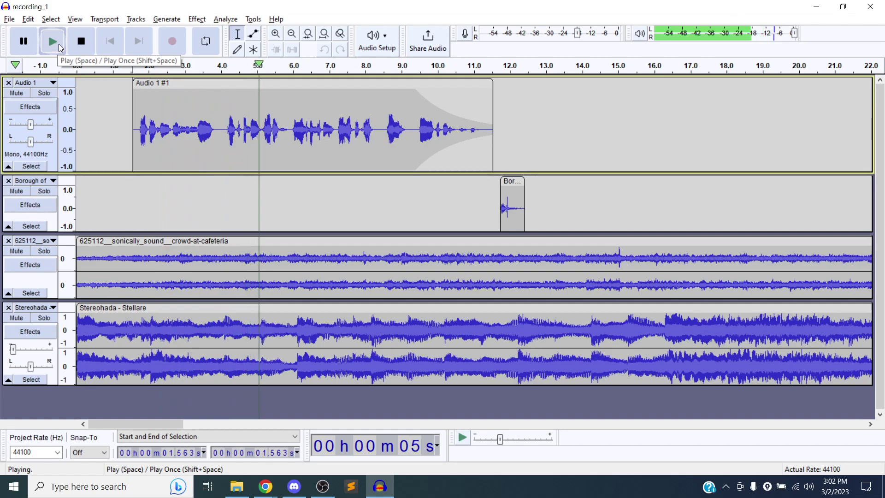
click(87, 43)
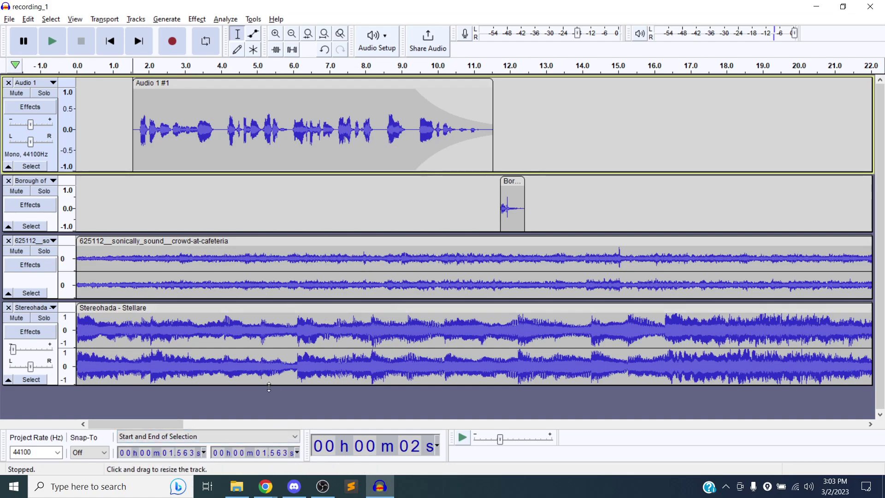
Step: Check in on the Discord class call, then bring the still-recording OBS Studio to the front
click(295, 488)
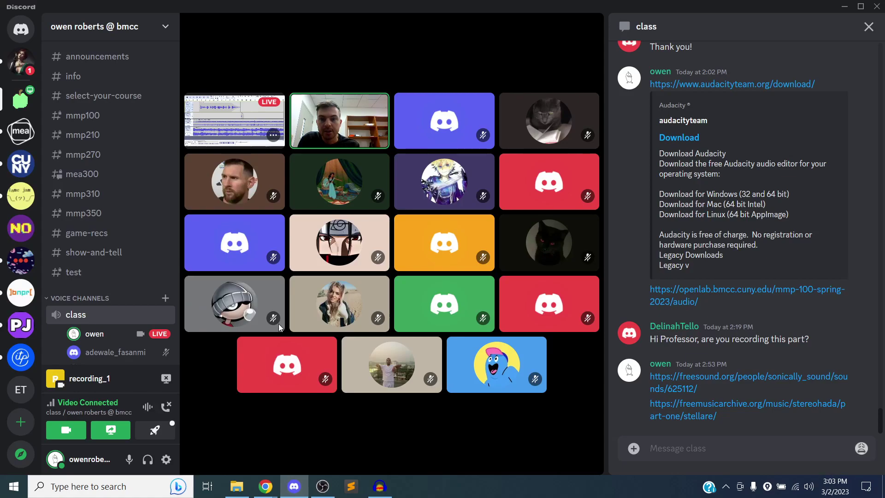
mouse_move(358, 69)
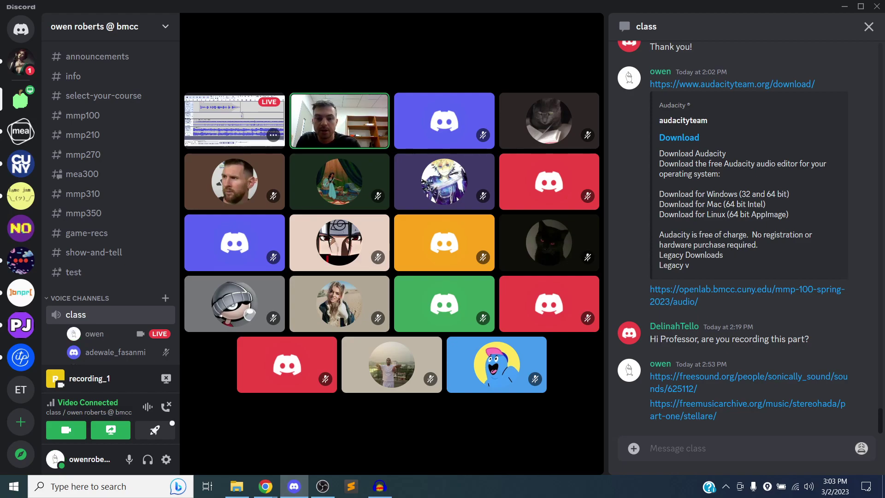
mouse_move(327, 54)
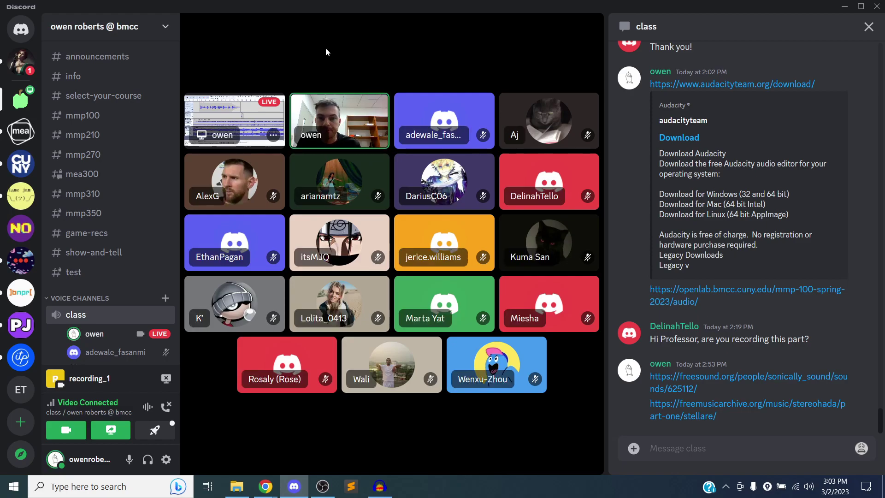
click(322, 485)
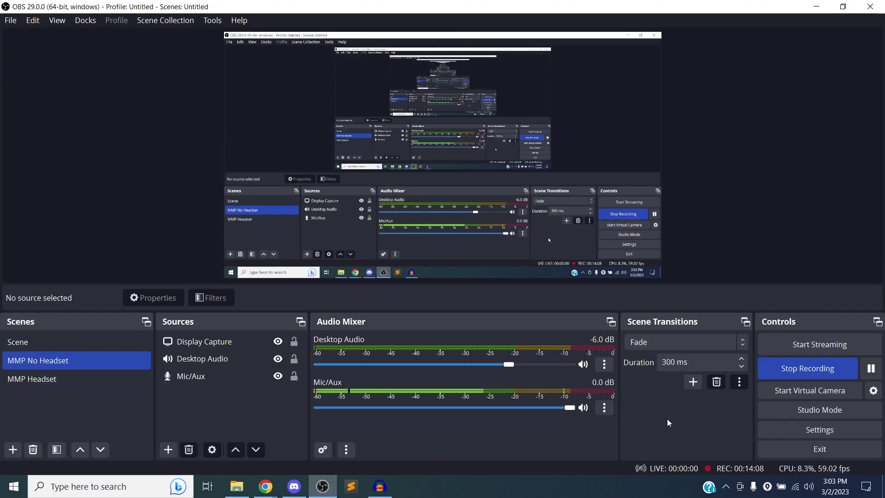